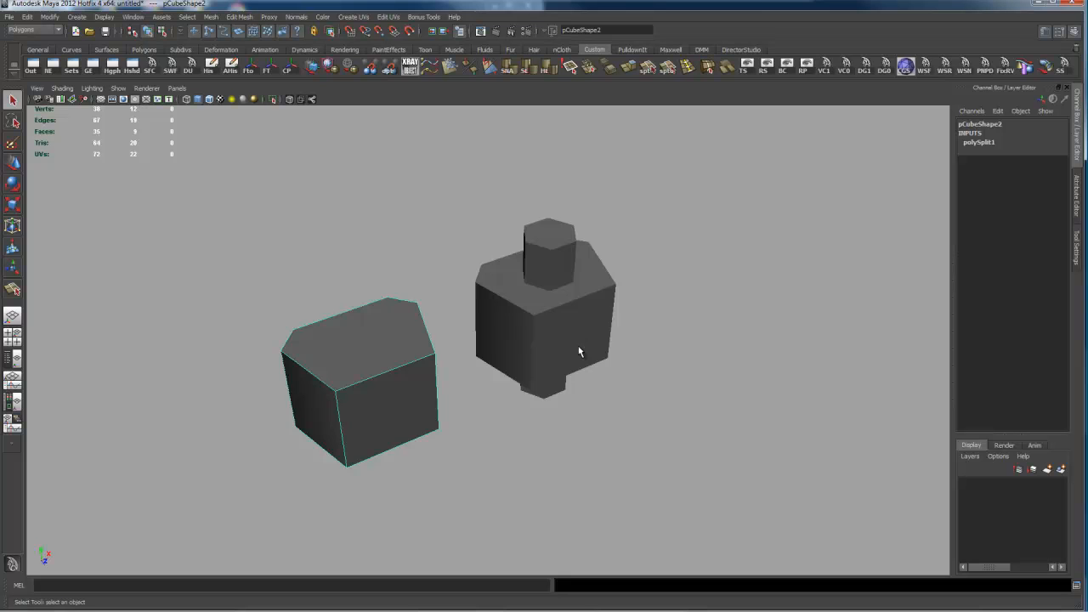
# Step: Delete the top and bottom faces of the chamfered box that has no cylinder through it
pyautogui.keyDown('alt'); pyautogui.moveTo(606, 336); pyautogui.dragTo(604, 428); pyautogui.keyUp('alt')
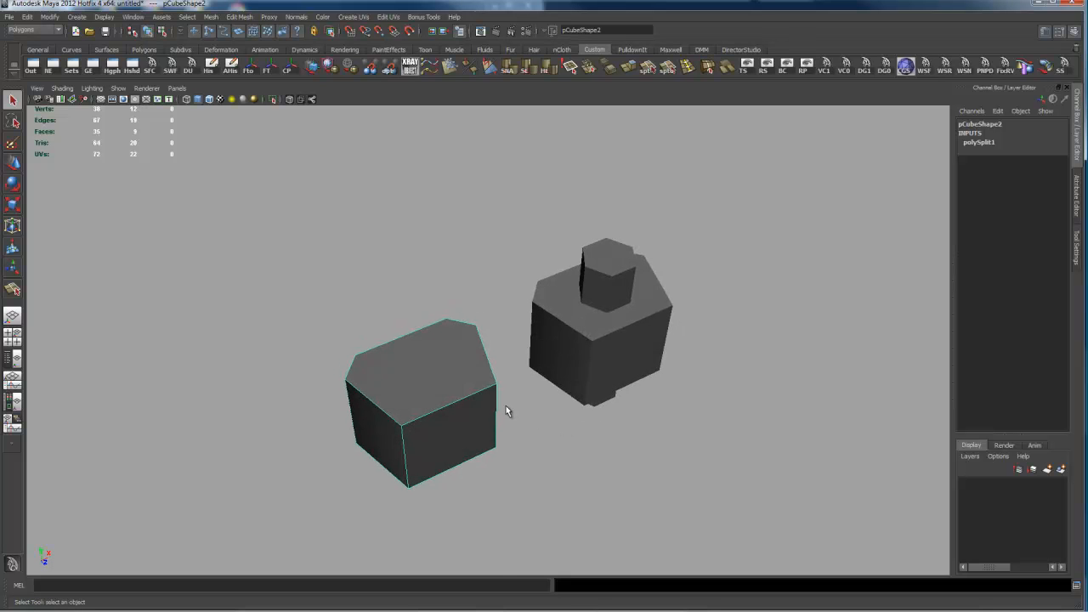
pyautogui.moveTo(454, 398); pyautogui.dragTo(453, 420, button='right')
pyautogui.click(448, 388)
pyautogui.keyDown('alt'); pyautogui.moveTo(473, 489); pyautogui.dragTo(557, 432); pyautogui.keyUp('alt')
pyautogui.keyDown('alt'); pyautogui.moveTo(459, 378); pyautogui.dragTo(404, 457); pyautogui.keyUp('alt')
pyautogui.press('Delete')
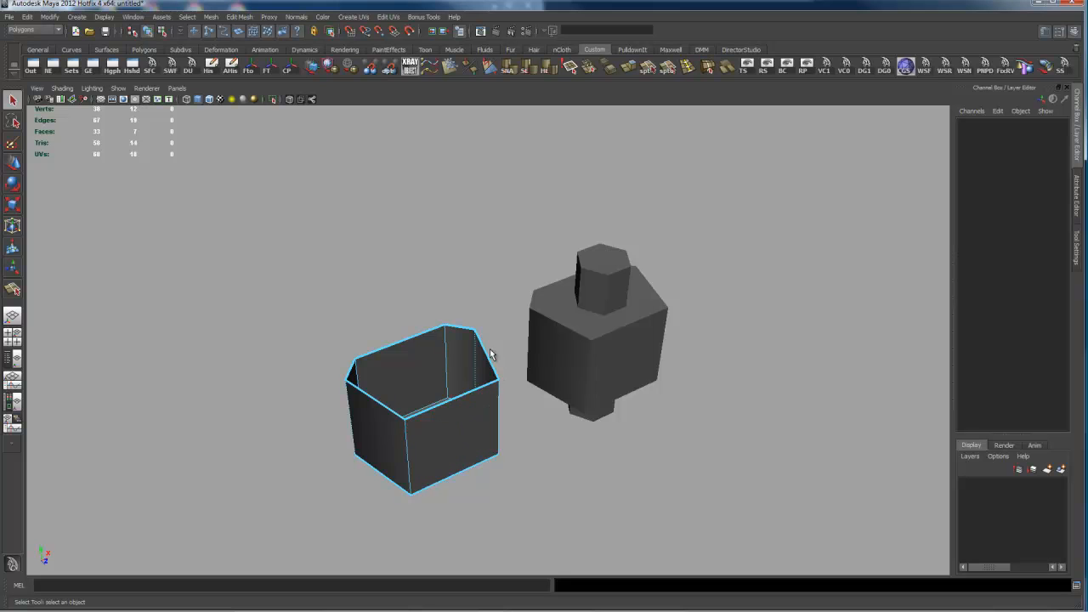
# Step: Select all edges of the opened box and cap its top and bottom openings with Fill Hole
pyautogui.keyDown('alt'); pyautogui.moveTo(372, 391); pyautogui.dragTo(405, 375); pyautogui.keyUp('alt')
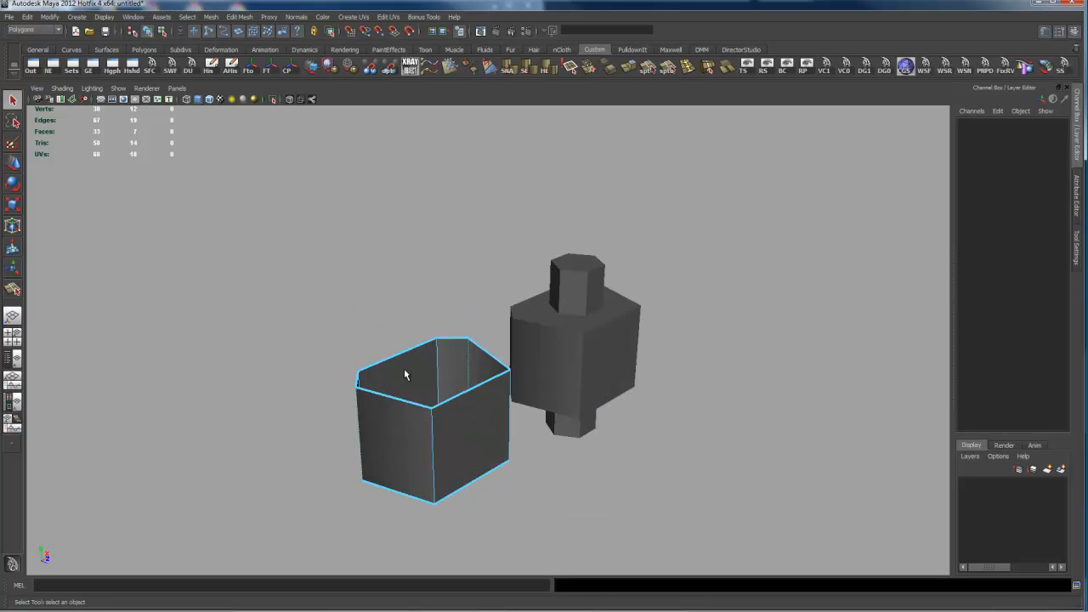
pyautogui.keyDown('alt'); pyautogui.moveTo(501, 425); pyautogui.dragTo(458, 430); pyautogui.keyUp('alt')
pyautogui.moveTo(449, 395); pyautogui.dragTo(449, 369, button='right')
pyautogui.moveTo(253, 319); pyautogui.dragTo(501, 508)
pyautogui.keyDown('shift'); pyautogui.moveTo(511, 444); pyautogui.dragTo(511, 557, button='right'); pyautogui.keyUp('shift')
# Step: Subtract the hexagonal cylinder from the other chamfered box with a Boolean Difference
pyautogui.keyDown('alt'); pyautogui.moveTo(596, 450); pyautogui.dragTo(607, 476); pyautogui.keyUp('alt')
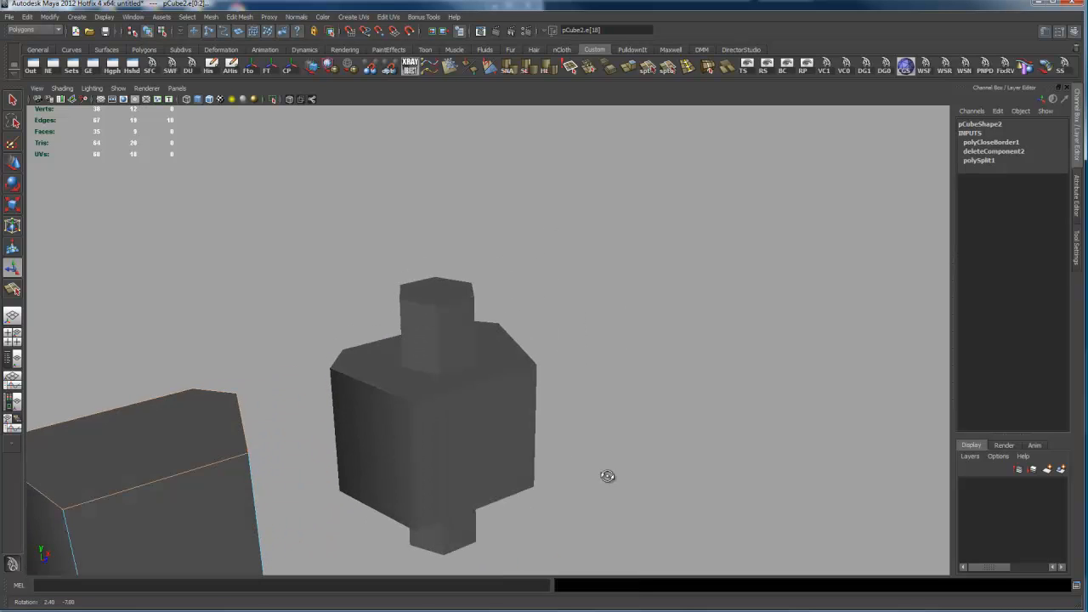
pyautogui.keyDown('alt'); pyautogui.moveTo(588, 433); pyautogui.dragTo(587, 444); pyautogui.keyUp('alt')
pyautogui.keyDown('alt'); pyautogui.moveTo(581, 445); pyautogui.dragTo(606, 426, button='middle'); pyautogui.keyUp('alt')
pyautogui.keyDown('alt'); pyautogui.moveTo(601, 405); pyautogui.dragTo(597, 391); pyautogui.keyUp('alt')
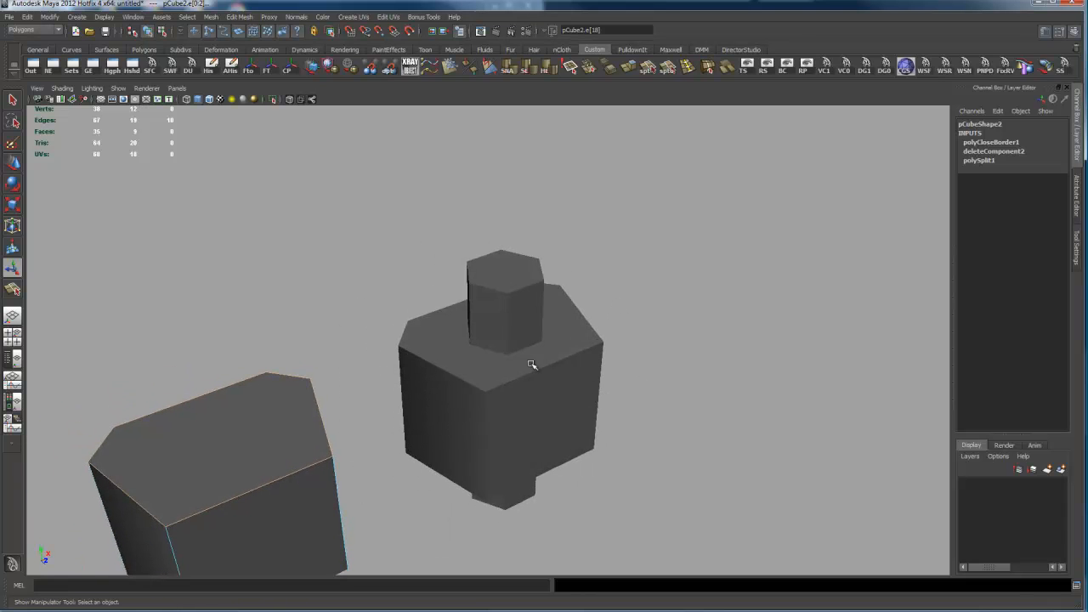
pyautogui.keyDown('alt'); pyautogui.moveTo(593, 440); pyautogui.dragTo(595, 417); pyautogui.keyUp('alt')
pyautogui.keyDown('alt'); pyautogui.moveTo(532, 360); pyautogui.dragTo(553, 387); pyautogui.keyUp('alt')
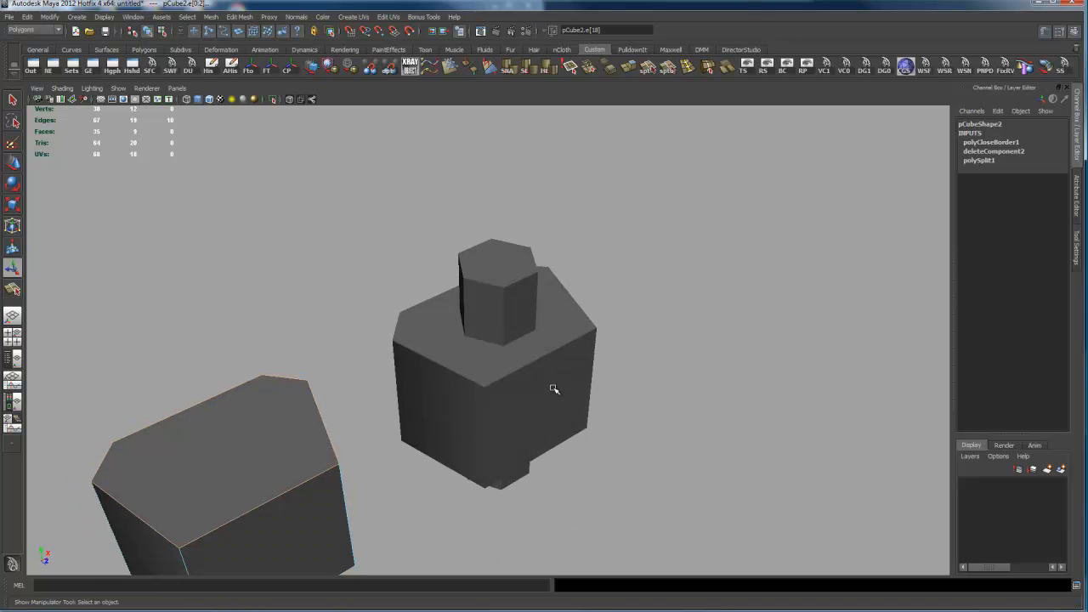
pyautogui.click(554, 389)
pyautogui.click(522, 298)
pyautogui.keyDown('shift'); pyautogui.moveTo(685, 328); pyautogui.dragTo(778, 515, button='right'); pyautogui.keyUp('shift')
pyautogui.keyDown('alt'); pyautogui.moveTo(486, 439); pyautogui.dragTo(485, 418); pyautogui.keyUp('alt')
pyautogui.keyDown('alt'); pyautogui.moveTo(345, 465); pyautogui.dragTo(368, 439, button='middle'); pyautogui.keyUp('alt')
pyautogui.keyDown('alt'); pyautogui.moveTo(368, 438); pyautogui.dragTo(578, 411, button='right'); pyautogui.keyUp('alt')
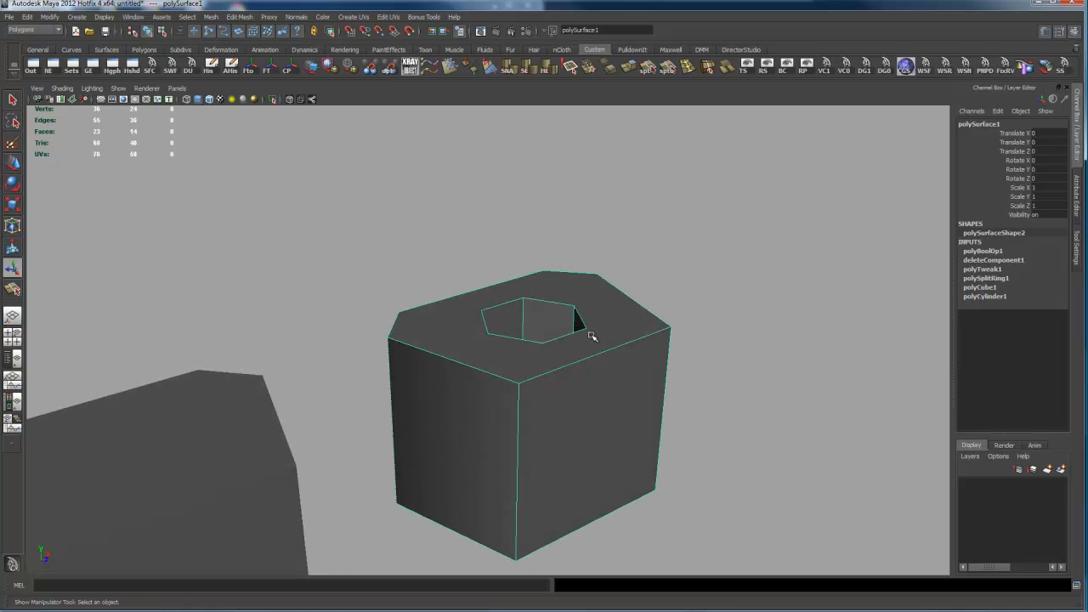
pyautogui.keyDown('alt'); pyautogui.moveTo(593, 358); pyautogui.dragTo(608, 362); pyautogui.keyUp('alt')
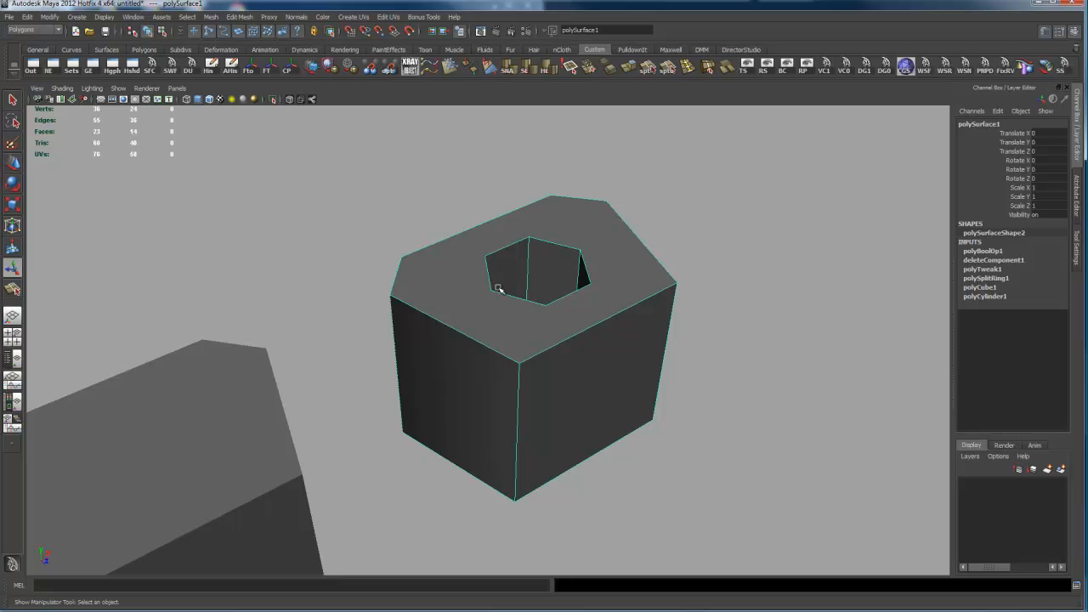
pyautogui.keyDown('alt'); pyautogui.moveTo(588, 318); pyautogui.dragTo(575, 345); pyautogui.keyUp('alt')
pyautogui.keyDown('alt'); pyautogui.moveTo(489, 375); pyautogui.dragTo(542, 349); pyautogui.keyUp('alt')
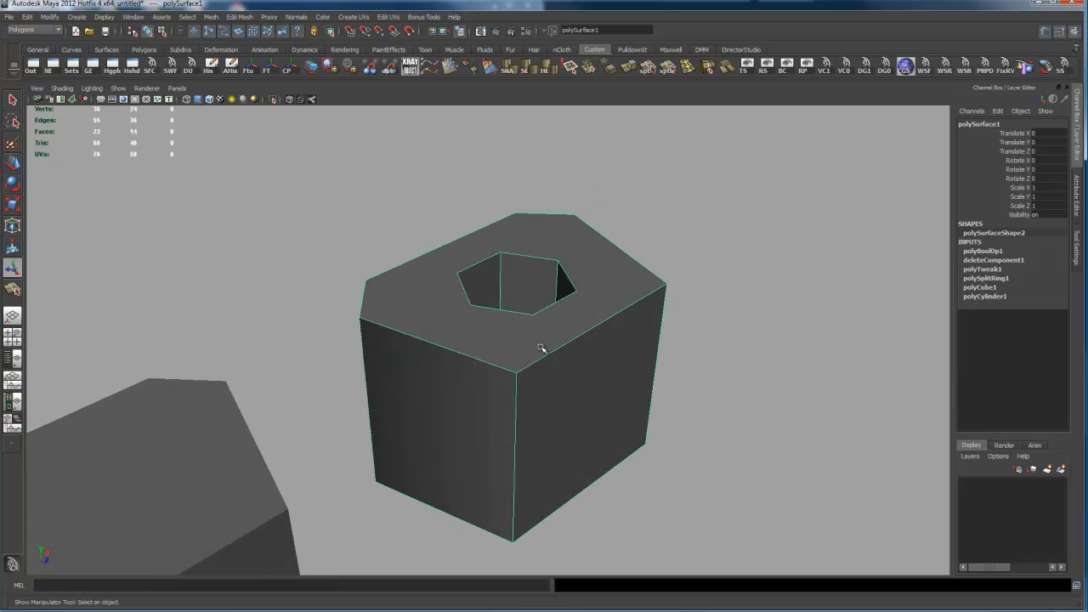
pyautogui.keyDown('alt'); pyautogui.moveTo(458, 378); pyautogui.dragTo(611, 371); pyautogui.keyUp('alt')
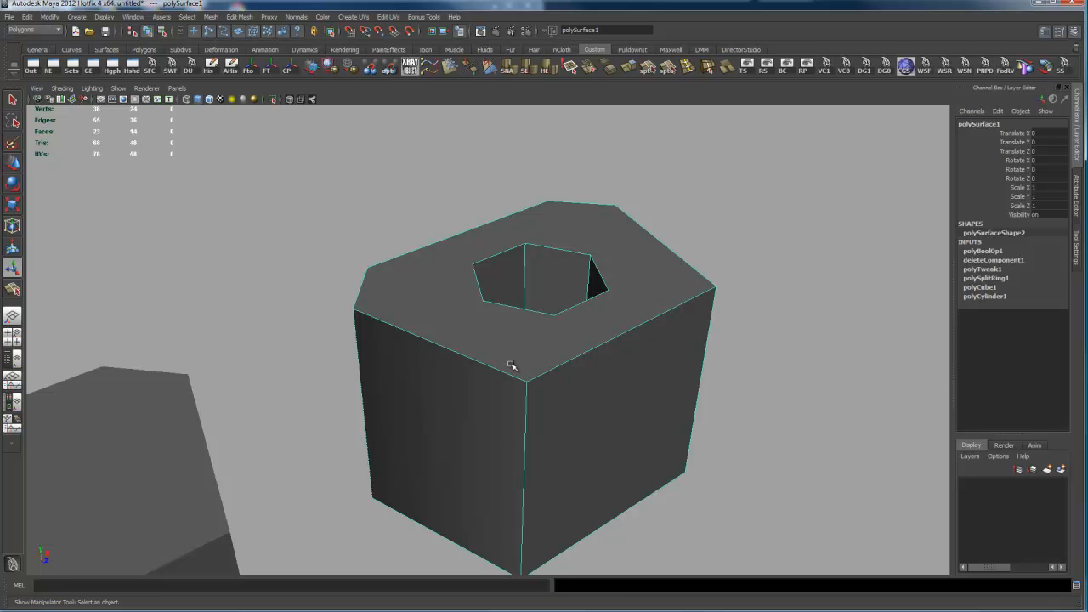
pyautogui.keyDown('alt'); pyautogui.moveTo(623, 349); pyautogui.dragTo(655, 369); pyautogui.keyUp('alt')
pyautogui.keyDown('alt'); pyautogui.moveTo(655, 369); pyautogui.dragTo(613, 357, button='right'); pyautogui.keyUp('alt')
pyautogui.keyDown('alt'); pyautogui.moveTo(613, 357); pyautogui.dragTo(563, 325); pyautogui.keyUp('alt')
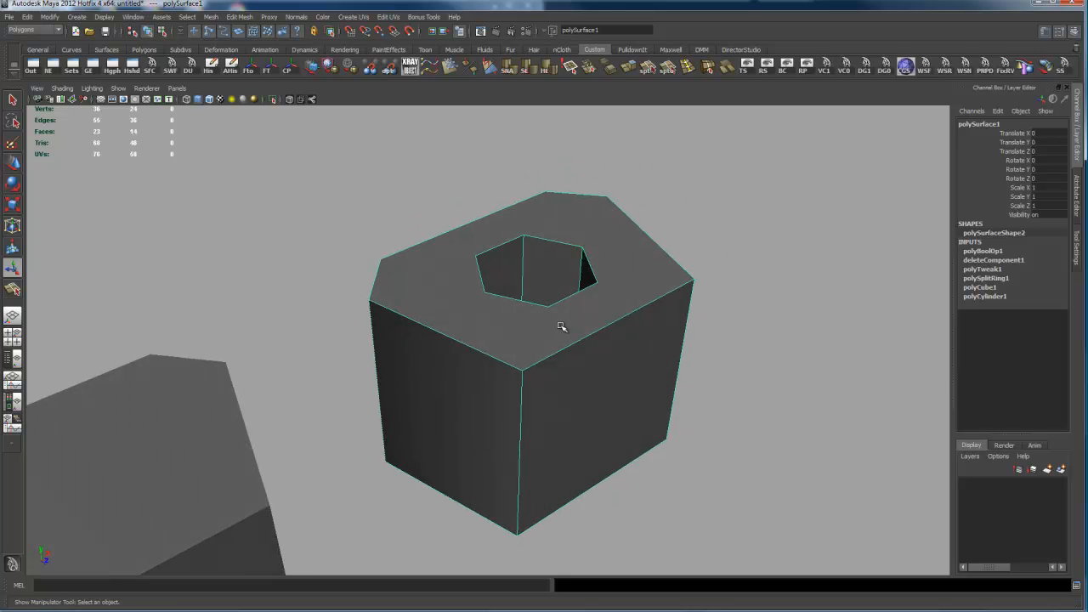
# Step: Try to split the holed top face from its front outer corner to the nearest hole corner, and undo the cut
pyautogui.click(648, 68)
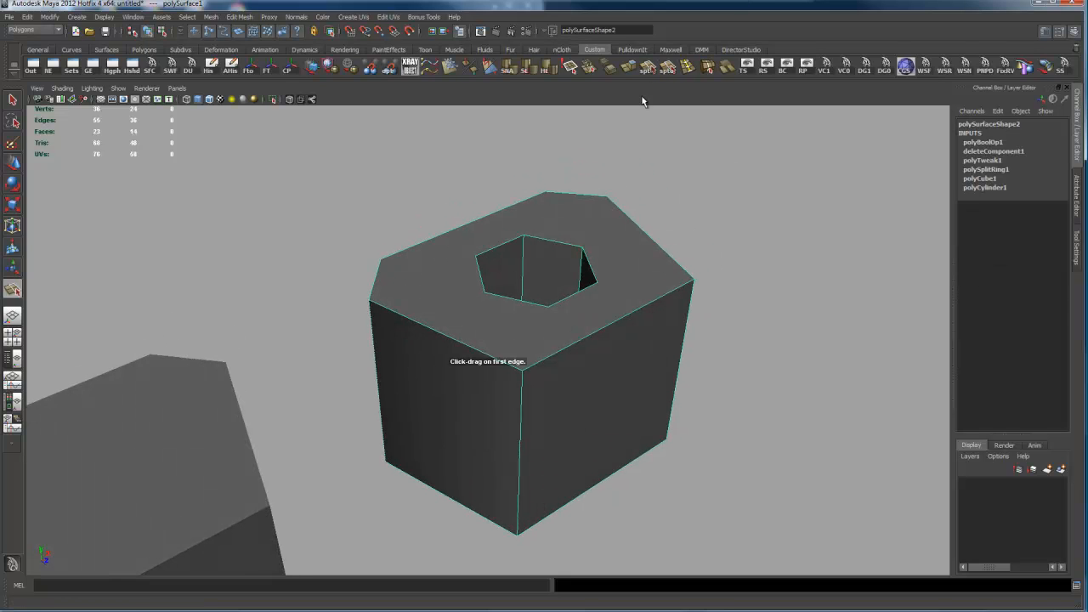
pyautogui.click(496, 373)
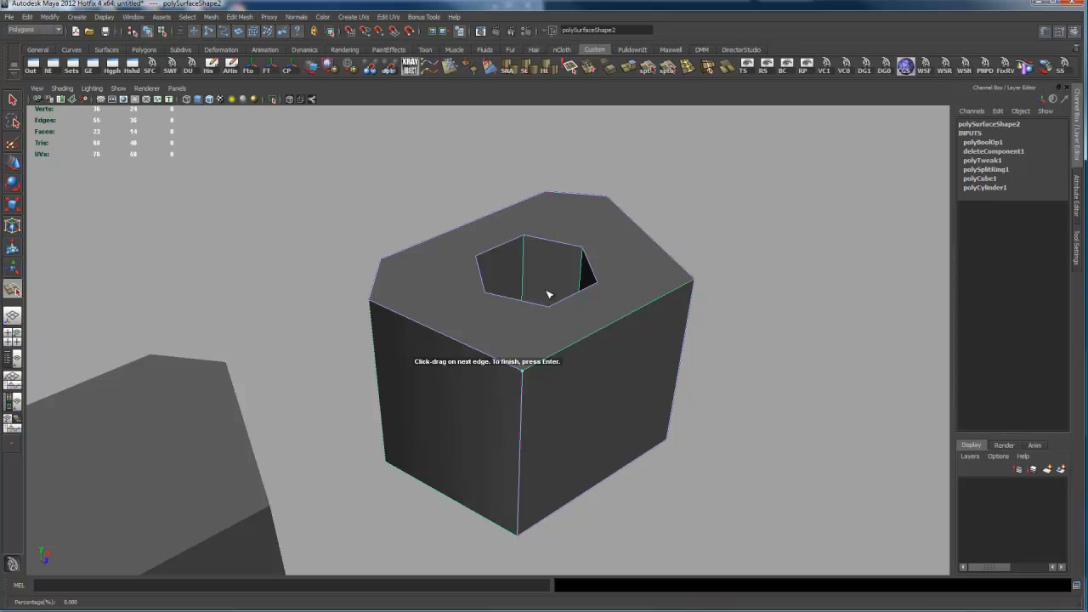
pyautogui.click(542, 308)
pyautogui.press('Return')
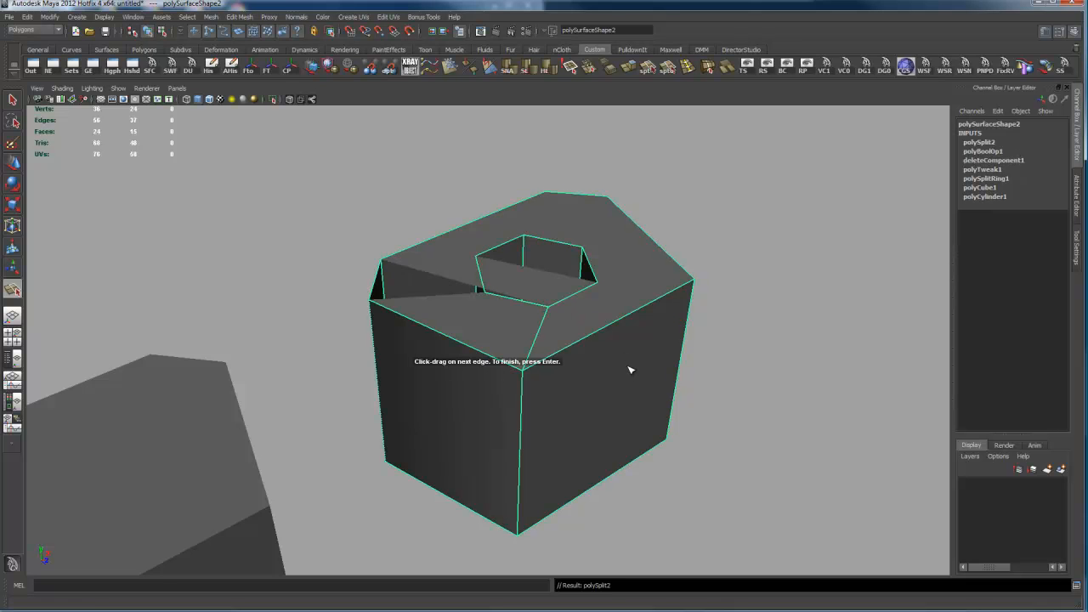
pyautogui.keyDown('alt'); pyautogui.moveTo(729, 323); pyautogui.dragTo(596, 330); pyautogui.keyUp('alt')
pyautogui.hotkey('ctrl', 'z')
pyautogui.click(543, 288)
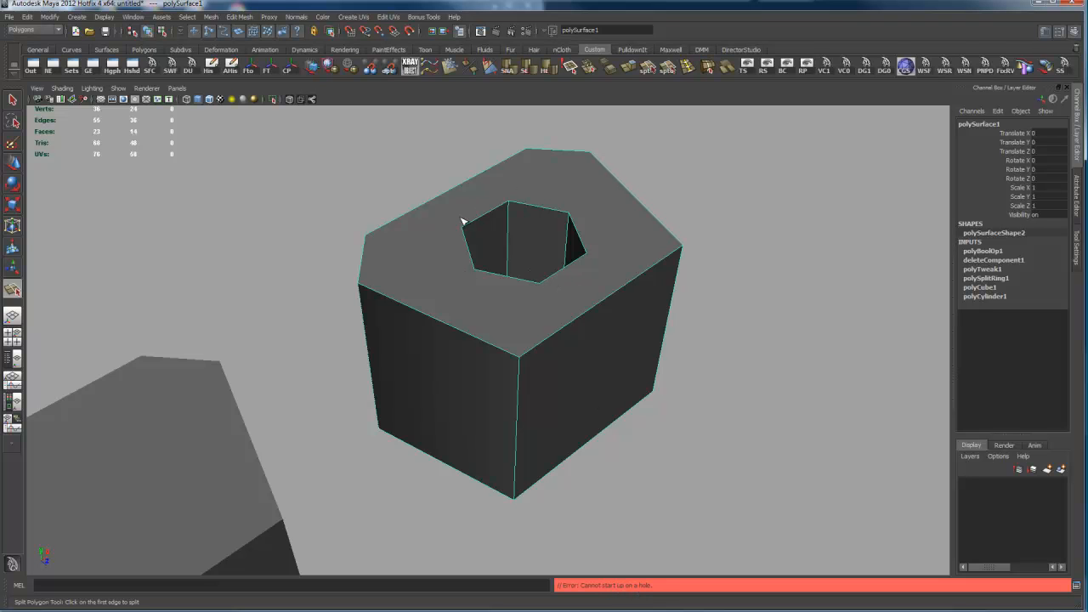
pyautogui.moveTo(572, 298)
pyautogui.keyDown('alt'); pyautogui.mouseDown()
pyautogui.moveTo(569, 325)
pyautogui.moveTo(548, 272)
pyautogui.moveTo(587, 312)
pyautogui.mouseUp(); pyautogui.keyUp('alt')
pyautogui.click(557, 302)
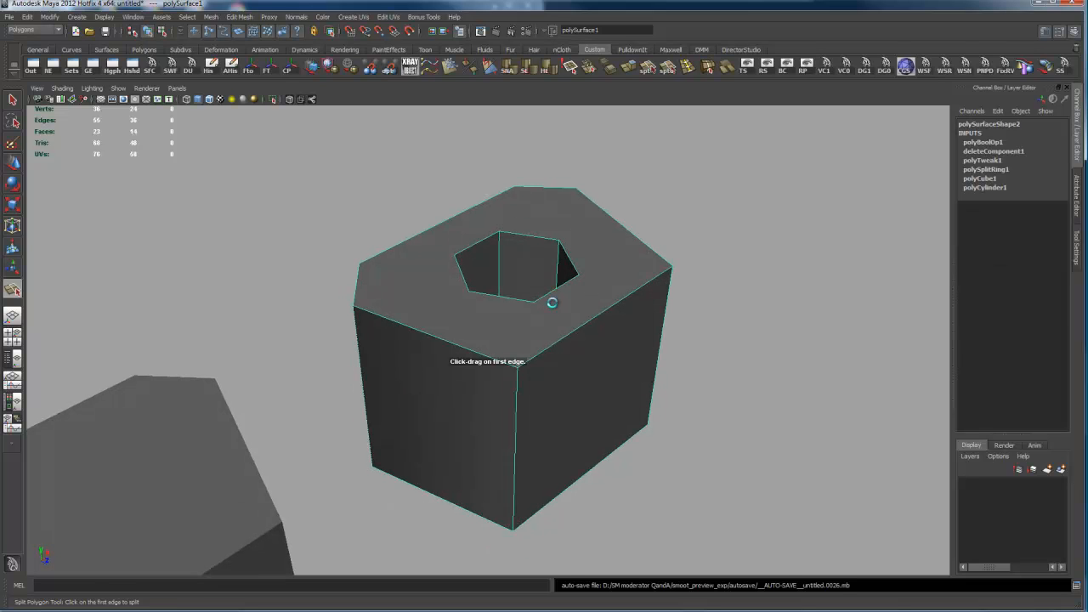
pyautogui.press('q')
# Step: Delete the holed top face to inspect the open borders, and undo the deletion
pyautogui.moveTo(573, 296); pyautogui.dragTo(577, 317, button='right')
pyautogui.click(575, 320)
pyautogui.press('Delete')
pyautogui.keyDown('alt'); pyautogui.moveTo(576, 318); pyautogui.dragTo(623, 333); pyautogui.keyUp('alt')
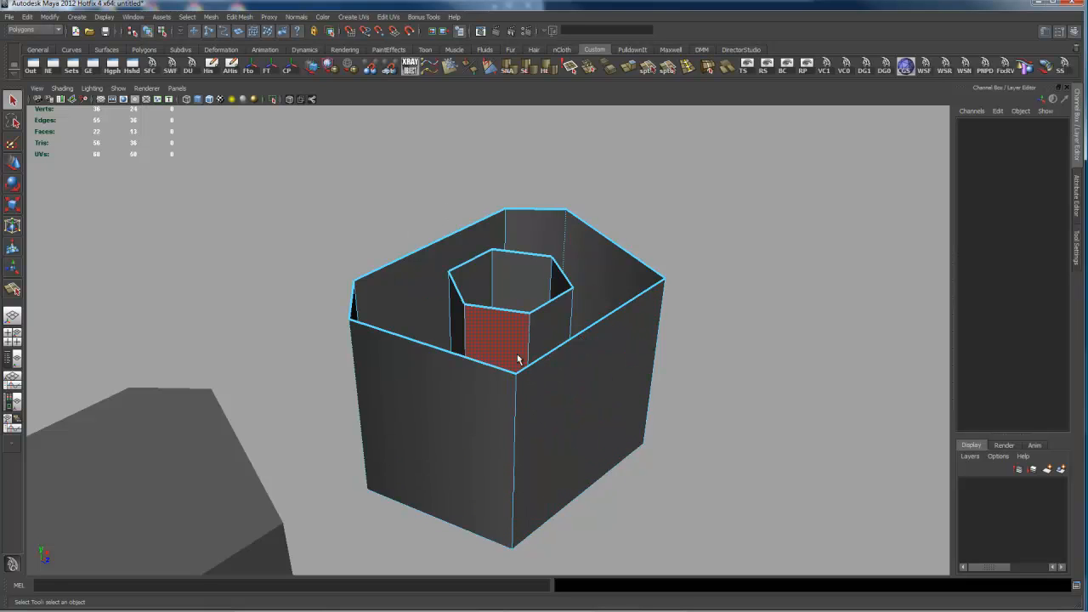
pyautogui.keyDown('alt'); pyautogui.moveTo(533, 314); pyautogui.dragTo(563, 305); pyautogui.keyUp('alt')
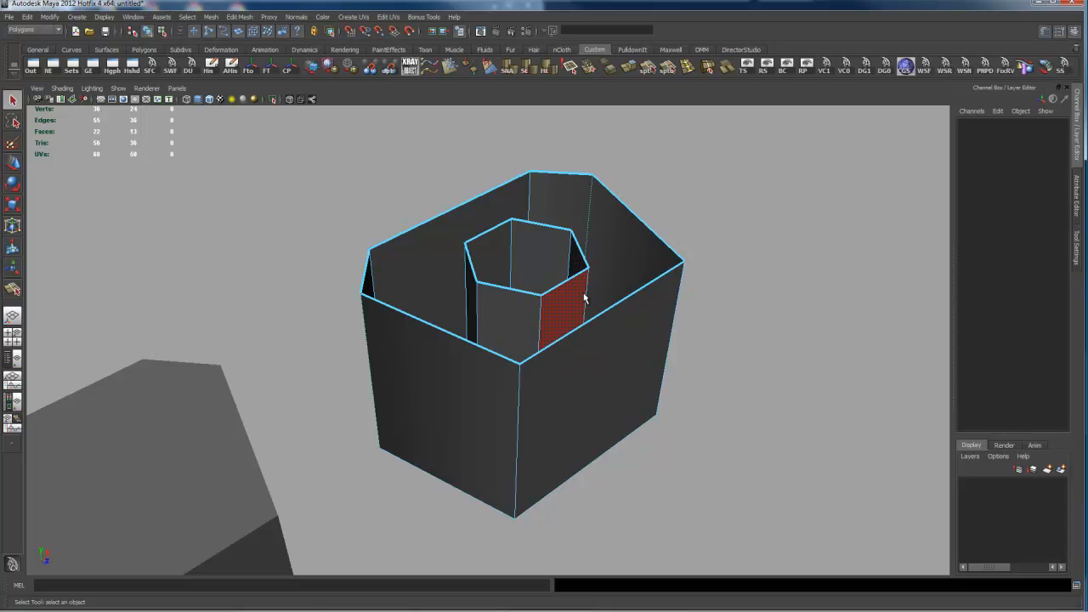
pyautogui.keyDown('alt'); pyautogui.moveTo(486, 204); pyautogui.dragTo(584, 273); pyautogui.keyUp('alt')
pyautogui.hotkey('ctrl', 'z')
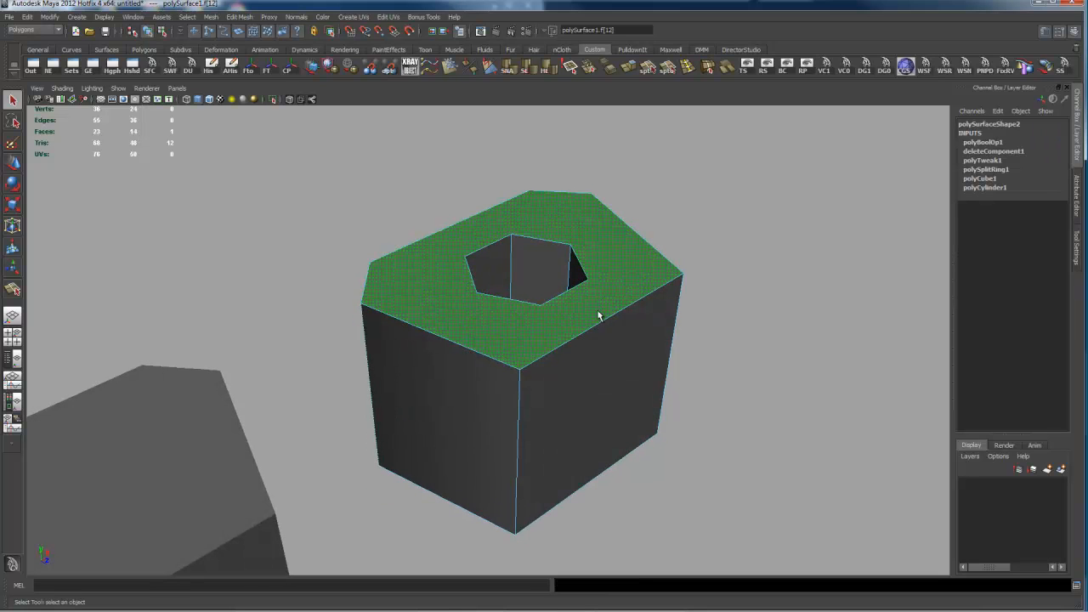
# Step: Delete the top face surrounding the hexagonal hole
pyautogui.click(706, 268)
pyautogui.keyDown('alt'); pyautogui.moveTo(705, 277); pyautogui.dragTo(610, 399); pyautogui.keyUp('alt')
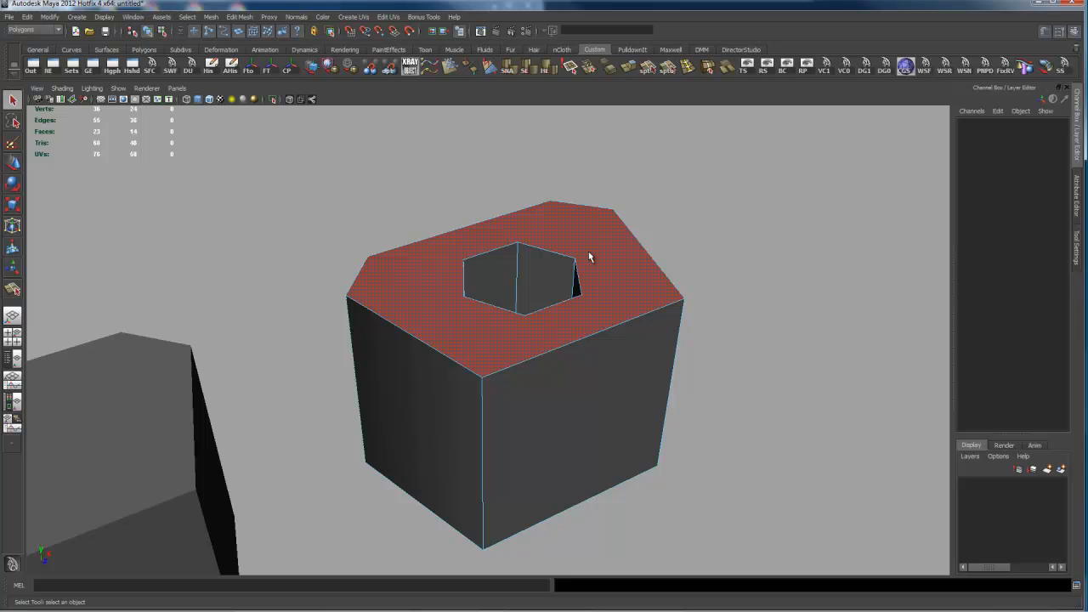
pyautogui.keyDown('alt'); pyautogui.moveTo(480, 330); pyautogui.dragTo(634, 319); pyautogui.keyUp('alt')
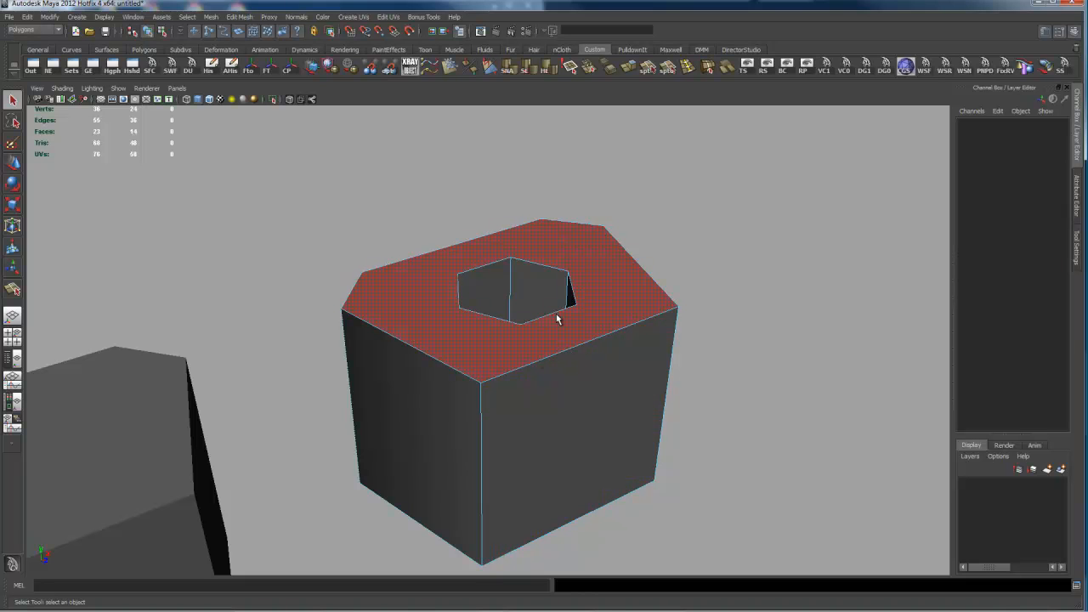
pyautogui.click(609, 305)
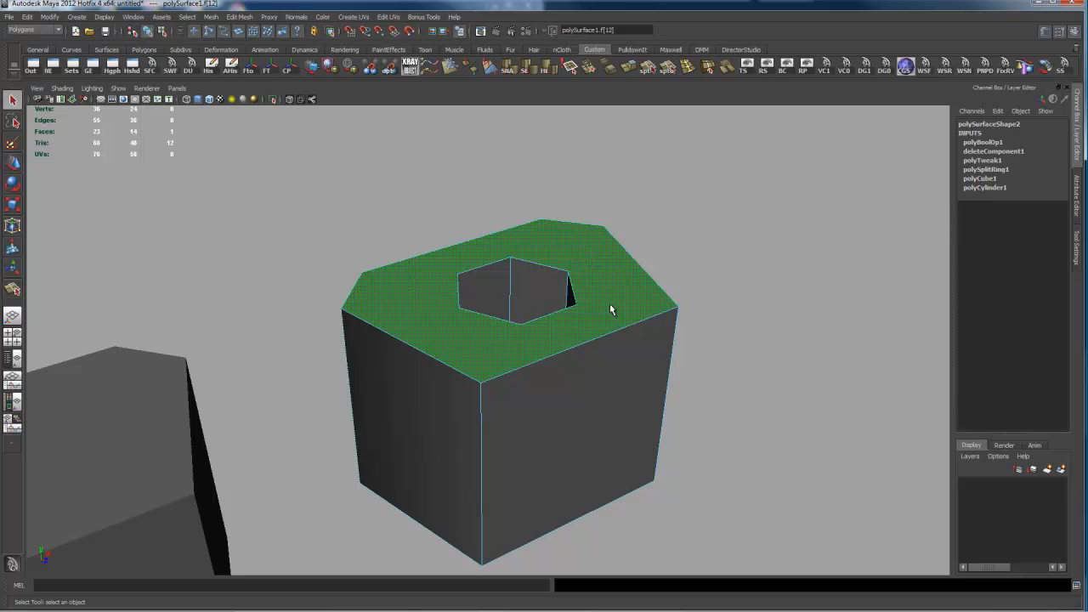
pyautogui.press('Delete')
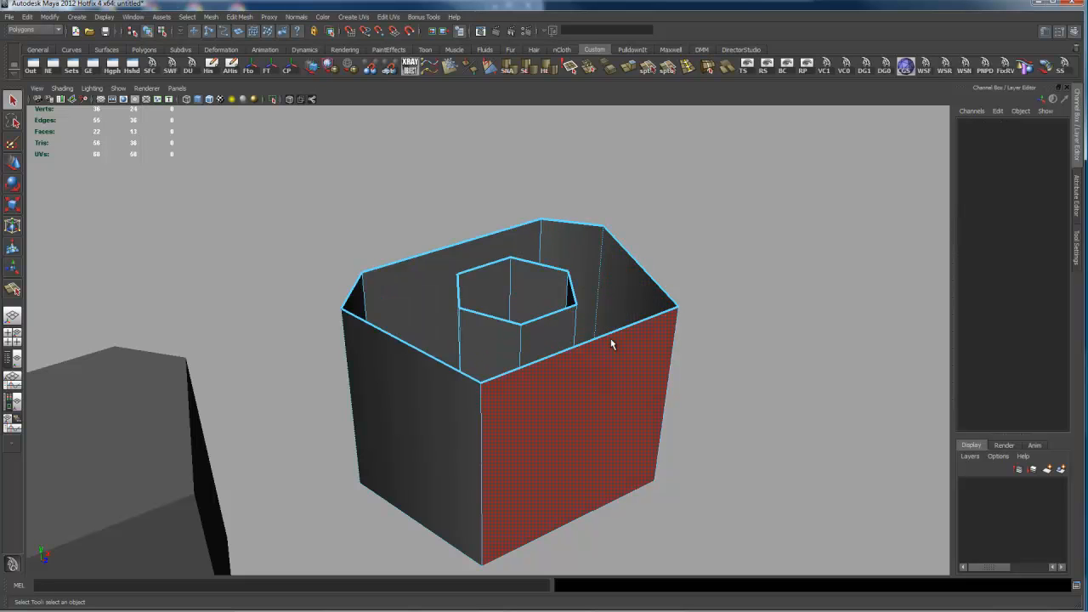
# Step: Bridge one top edge of the hexagonal hole to the roughly parallel outer top edge of the box
pyautogui.moveTo(563, 315); pyautogui.dragTo(565, 289, button='right')
pyautogui.click(565, 318)
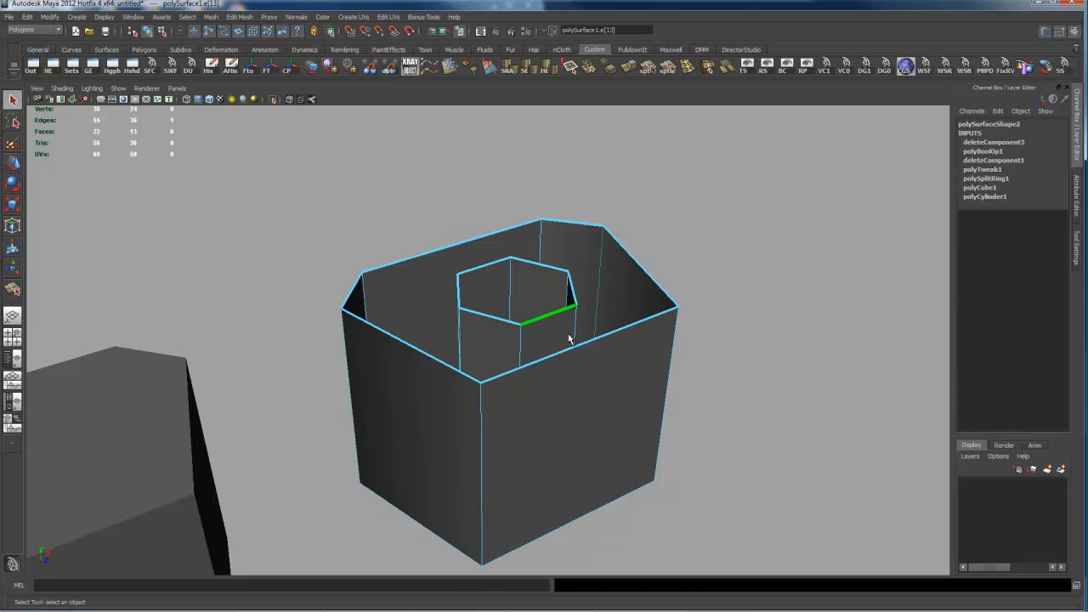
pyautogui.keyDown('shift'); pyautogui.click(583, 338); pyautogui.keyUp('shift')
pyautogui.keyDown('shift'); pyautogui.click(574, 334); pyautogui.keyUp('shift')
pyautogui.keyDown('shift'); pyautogui.moveTo(600, 346); pyautogui.dragTo(595, 444, button='right'); pyautogui.keyUp('shift')
# Step: Close the remaining opening around the hexagonal hole with Fill Hole
pyautogui.keyDown('alt'); pyautogui.moveTo(595, 445); pyautogui.dragTo(580, 332); pyautogui.keyUp('alt')
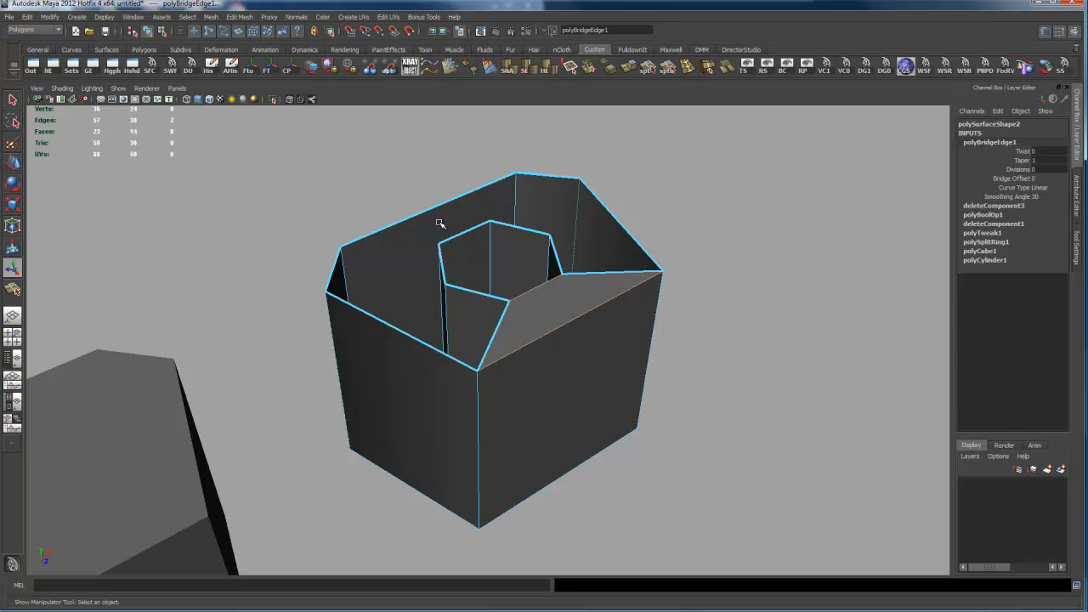
pyautogui.moveTo(551, 333); pyautogui.dragTo(551, 432, button='right')
pyautogui.click(525, 333)
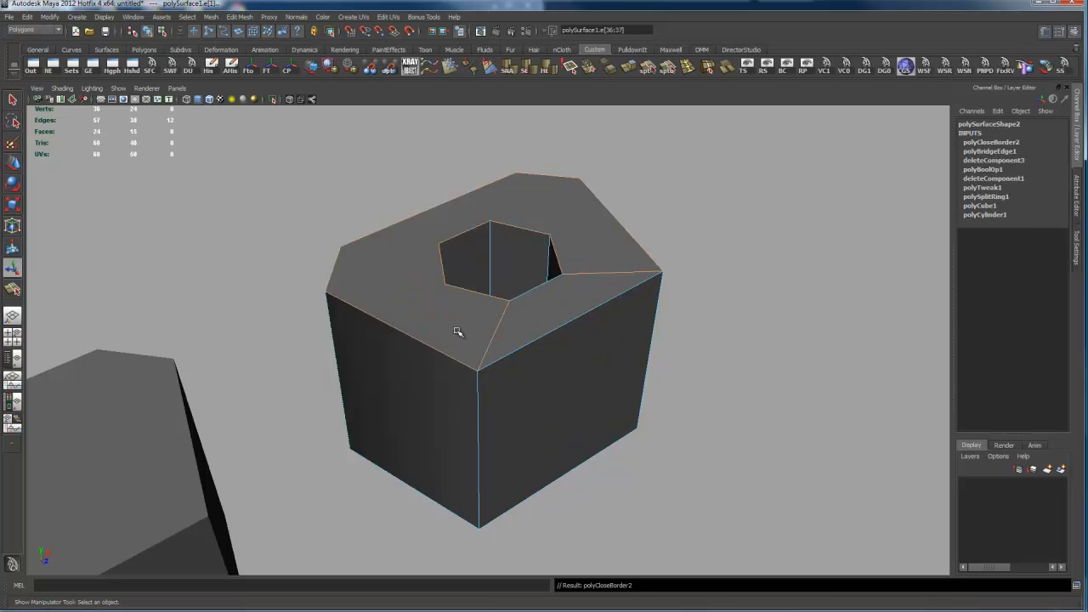
# Step: Cut three edges across the filled top face with Split Polygon, joining hole corners to their matching outer corners
pyautogui.keyDown('alt'); pyautogui.moveTo(457, 335); pyautogui.dragTo(502, 347); pyautogui.keyUp('alt')
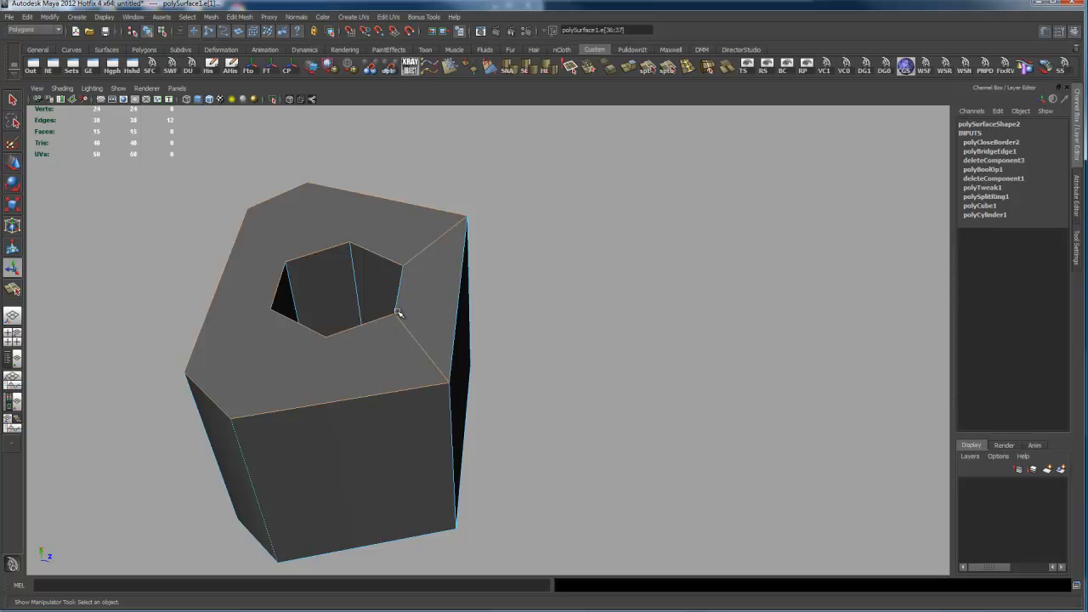
pyautogui.keyDown('alt'); pyautogui.moveTo(369, 343); pyautogui.dragTo(412, 292); pyautogui.keyUp('alt')
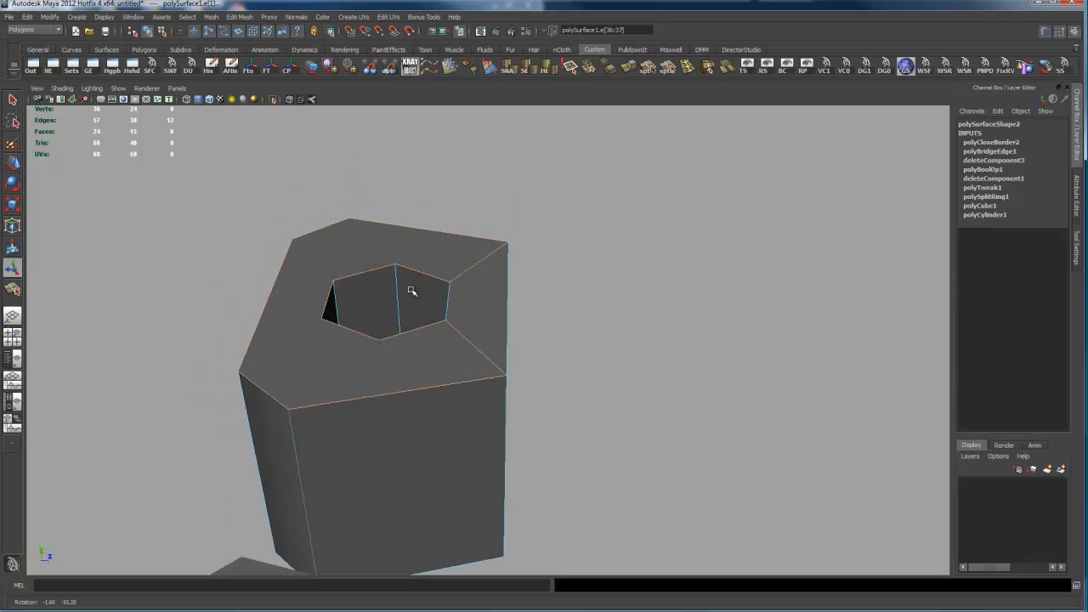
pyautogui.click(648, 66)
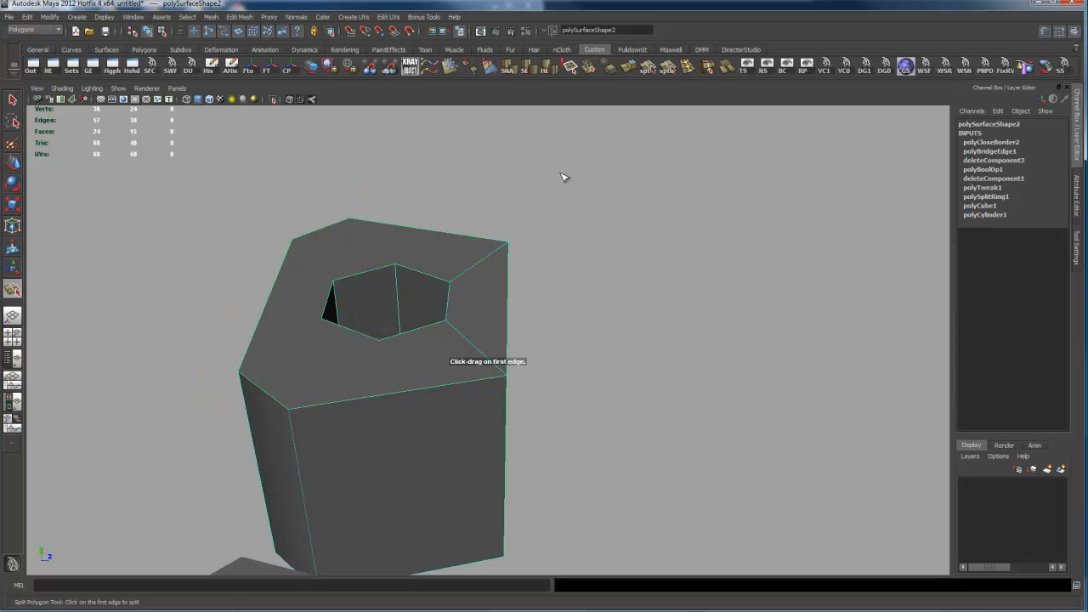
pyautogui.moveTo(400, 338); pyautogui.dragTo(353, 355)
pyautogui.click(320, 408)
pyautogui.keyDown('alt'); pyautogui.moveTo(238, 400); pyautogui.dragTo(433, 311); pyautogui.keyUp('alt')
pyautogui.press('Return')
pyautogui.moveTo(527, 419); pyautogui.dragTo(414, 374)
pyautogui.press('Return')
pyautogui.click(378, 374)
pyautogui.click(297, 465)
pyautogui.press('Return')
# Step: Try to cut an edge between the last unconnected hole corner and its outer corner, and undo the stray cut
pyautogui.keyDown('alt'); pyautogui.moveTo(267, 372); pyautogui.dragTo(428, 382); pyautogui.keyUp('alt')
pyautogui.click(356, 486)
pyautogui.moveTo(443, 449); pyautogui.dragTo(370, 434)
pyautogui.click(384, 408)
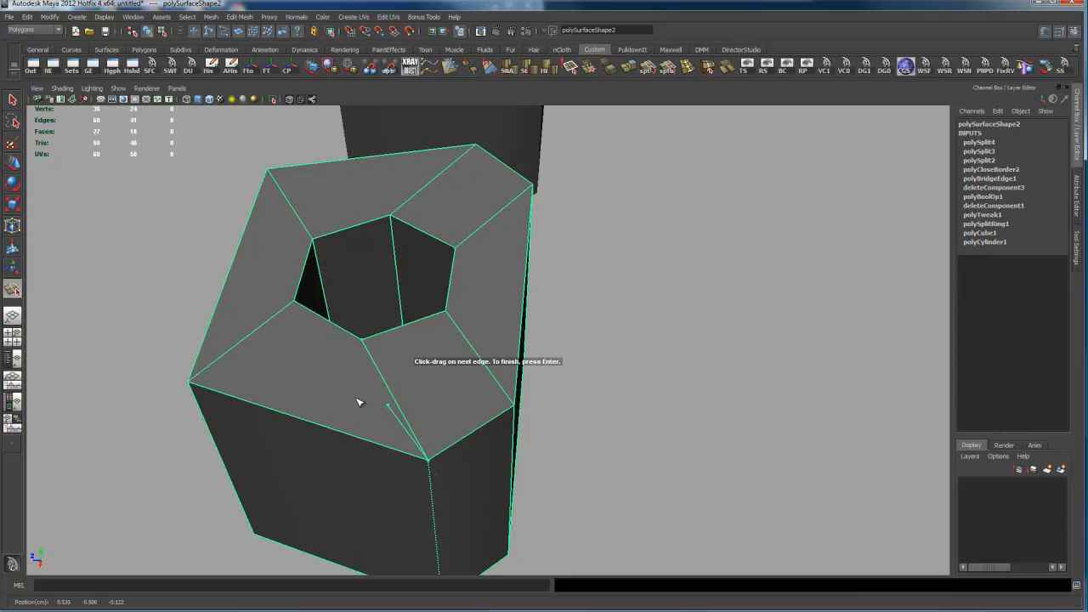
pyautogui.hotkey('ctrl', 'z')
pyautogui.click(528, 299)
pyautogui.click(499, 414)
pyautogui.press('Return')
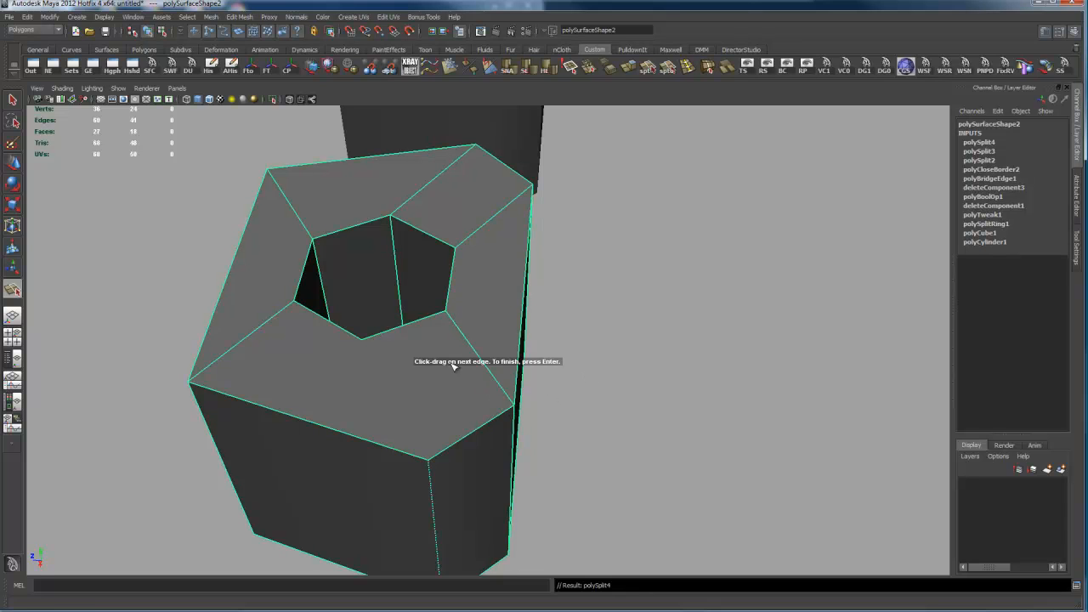
# Step: Cut the fourth edge from the remaining hole corner to the opposite outer corner of the top face
pyautogui.click(363, 339)
pyautogui.click(428, 459)
pyautogui.press('Return')
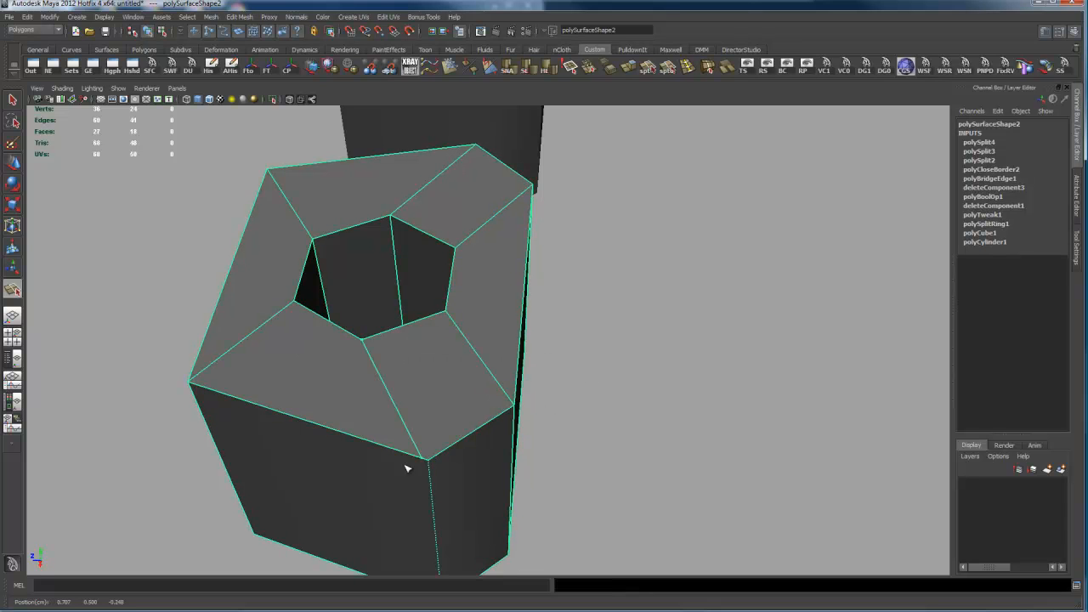
pyautogui.hotkey('ctrl', 'z')
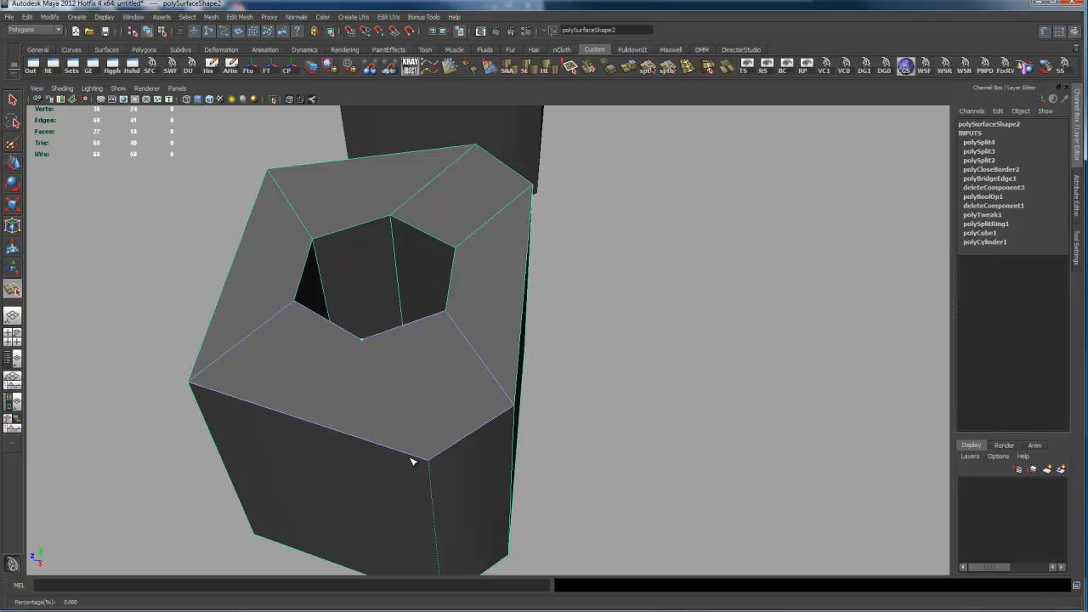
pyautogui.click(434, 453)
pyautogui.press('Return')
pyautogui.keyDown('alt'); pyautogui.moveTo(498, 452); pyautogui.dragTo(641, 388); pyautogui.keyUp('alt')
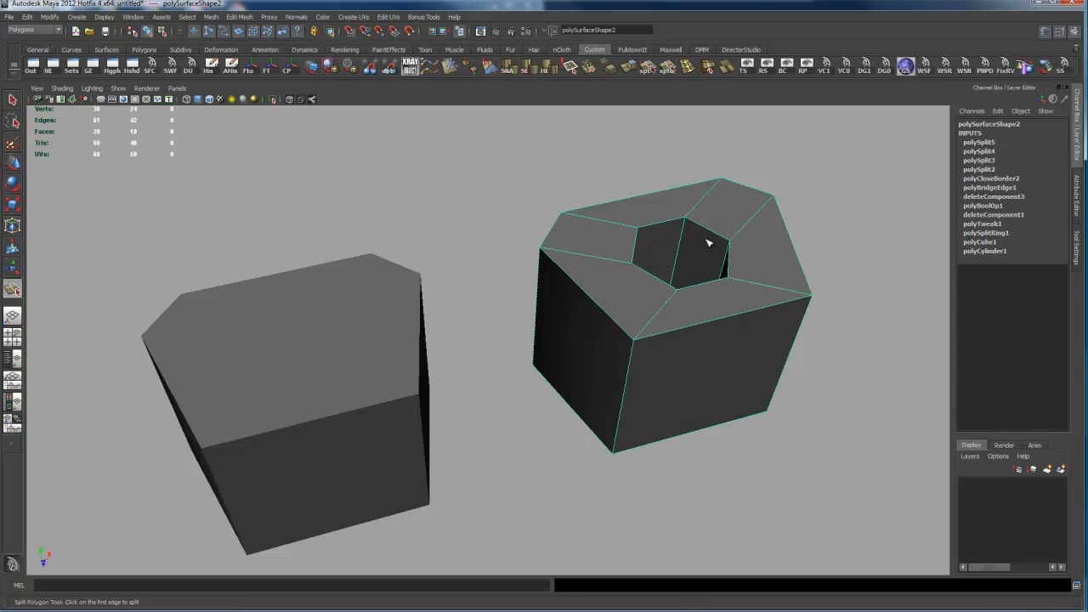
pyautogui.keyDown('alt'); pyautogui.moveTo(678, 372); pyautogui.dragTo(693, 357); pyautogui.keyUp('alt')
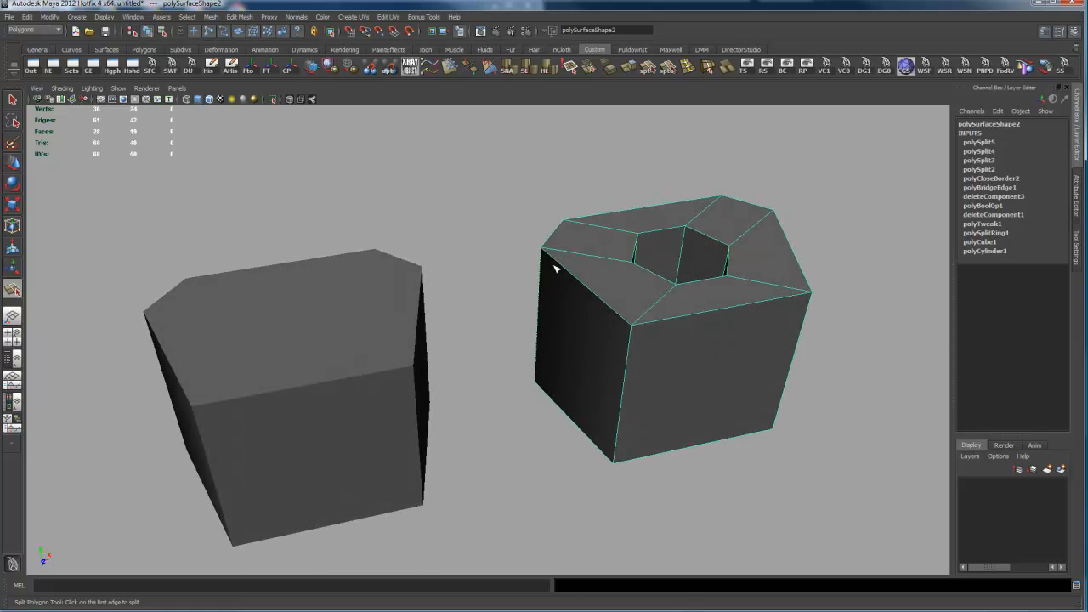
# Step: Extract the inner wall faces of the hexagonal hole into a separate object
pyautogui.keyDown('alt'); pyautogui.moveTo(660, 285); pyautogui.dragTo(659, 280); pyautogui.keyUp('alt')
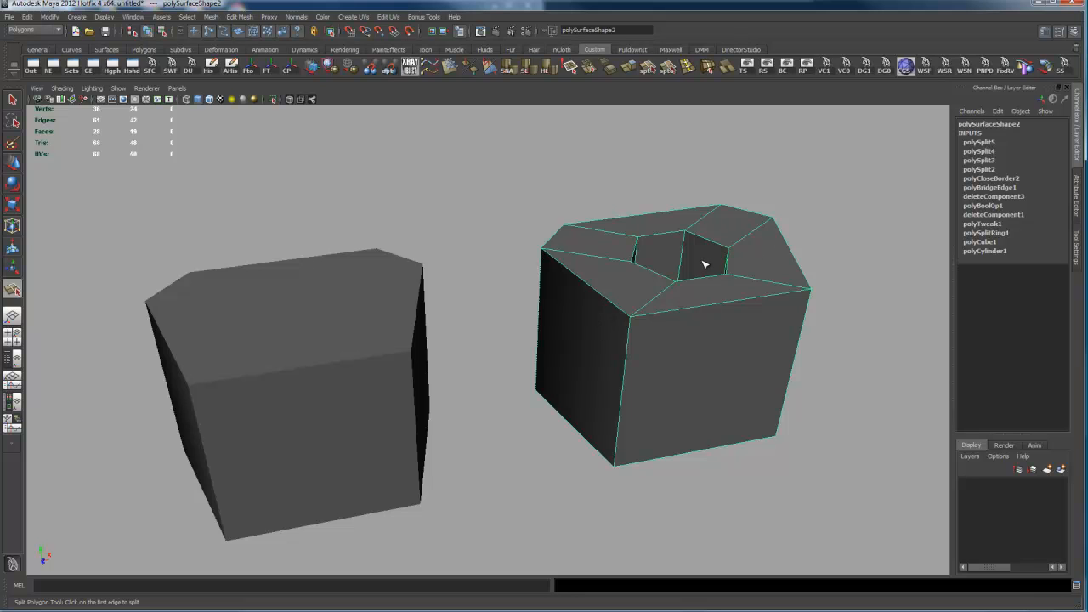
pyautogui.keyDown('alt'); pyautogui.moveTo(625, 323); pyautogui.dragTo(660, 324, button='middle'); pyautogui.keyUp('alt')
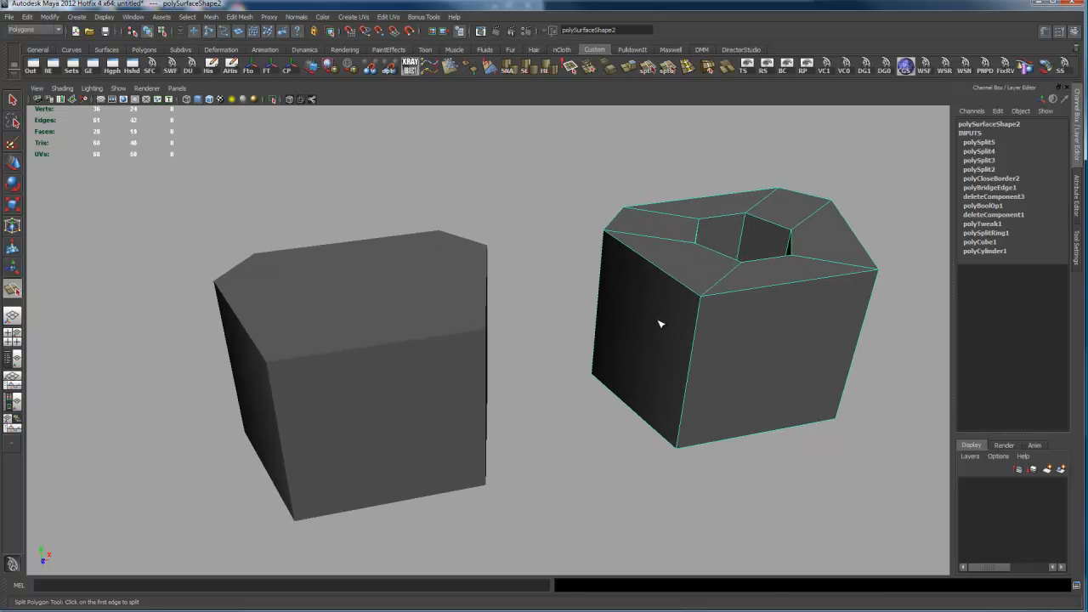
pyautogui.press('q')
pyautogui.moveTo(729, 255); pyautogui.dragTo(734, 381, button='right')
pyautogui.click(735, 240)
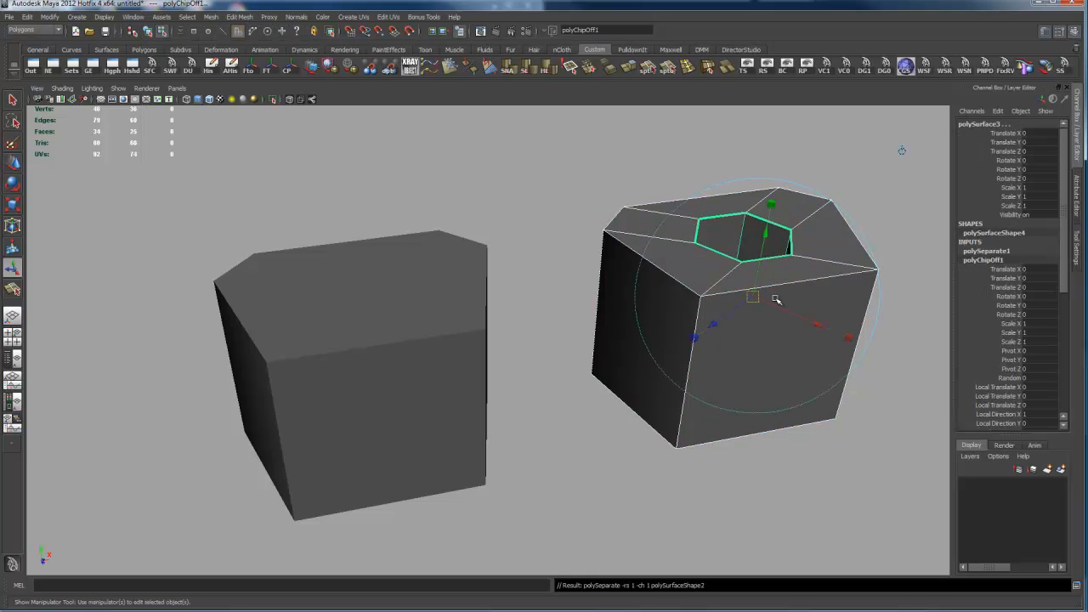
# Step: Move both separated pieces along X to about -0.069 and select the holed box on its own
pyautogui.press('w')
pyautogui.moveTo(818, 217); pyautogui.dragTo(792, 308)
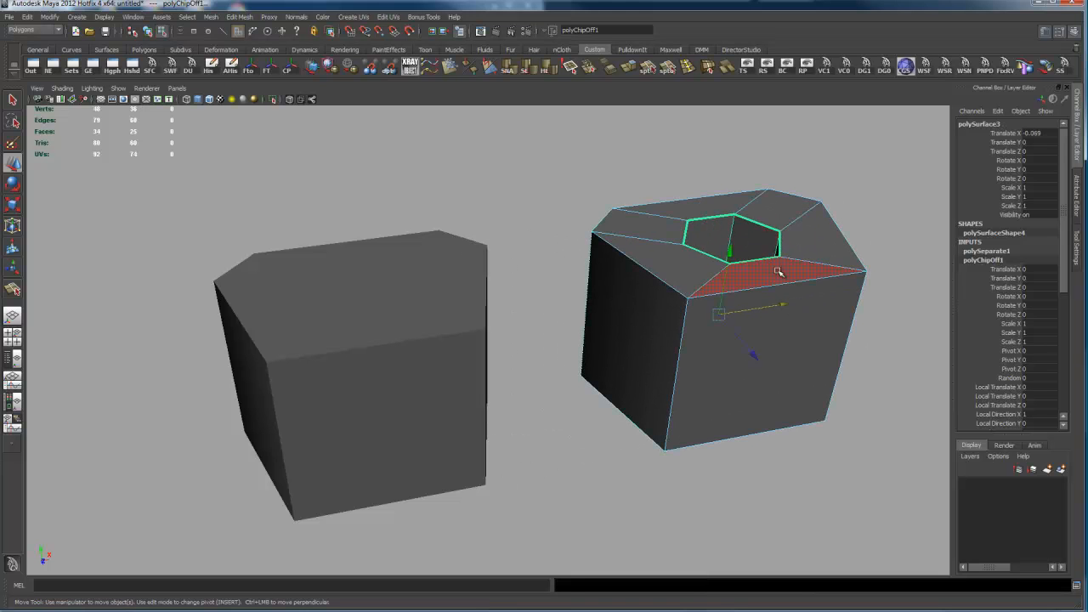
pyautogui.press('F11')
pyautogui.click(752, 240)
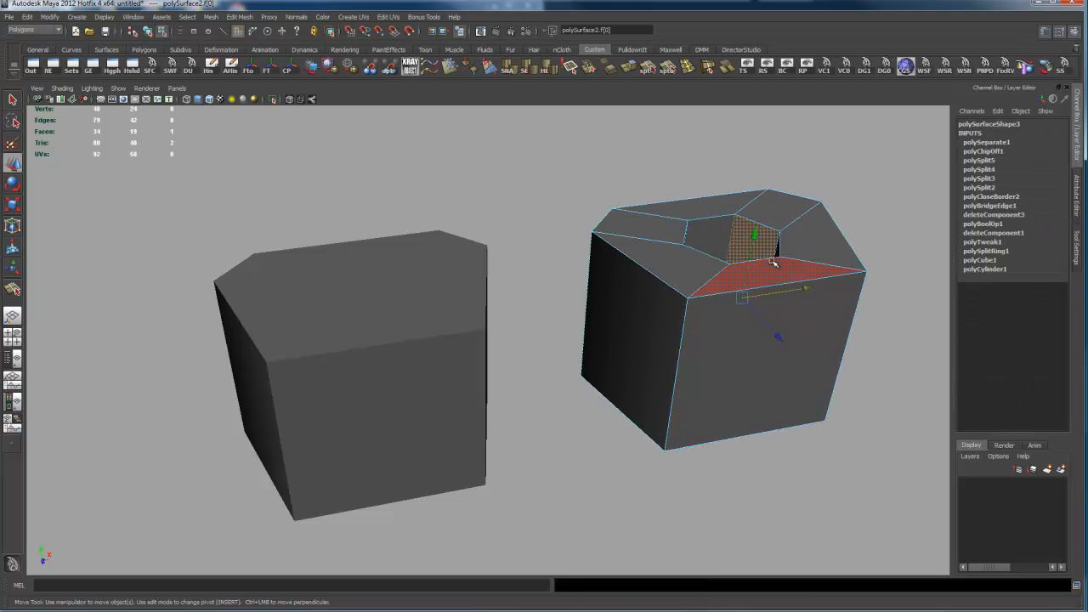
pyautogui.moveTo(752, 200); pyautogui.dragTo(824, 204, button='right')
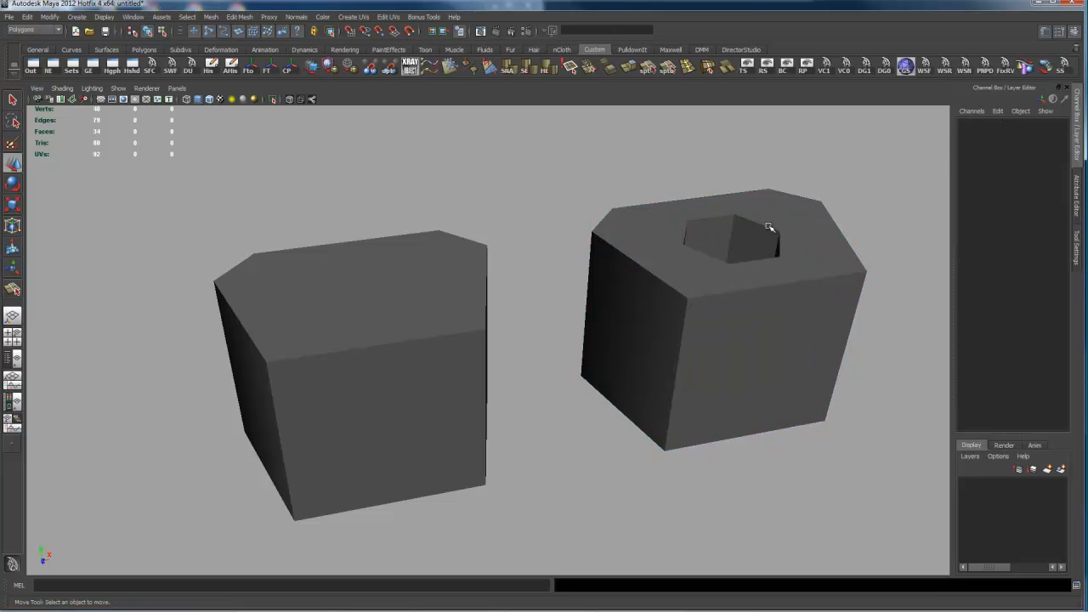
pyautogui.click(746, 252)
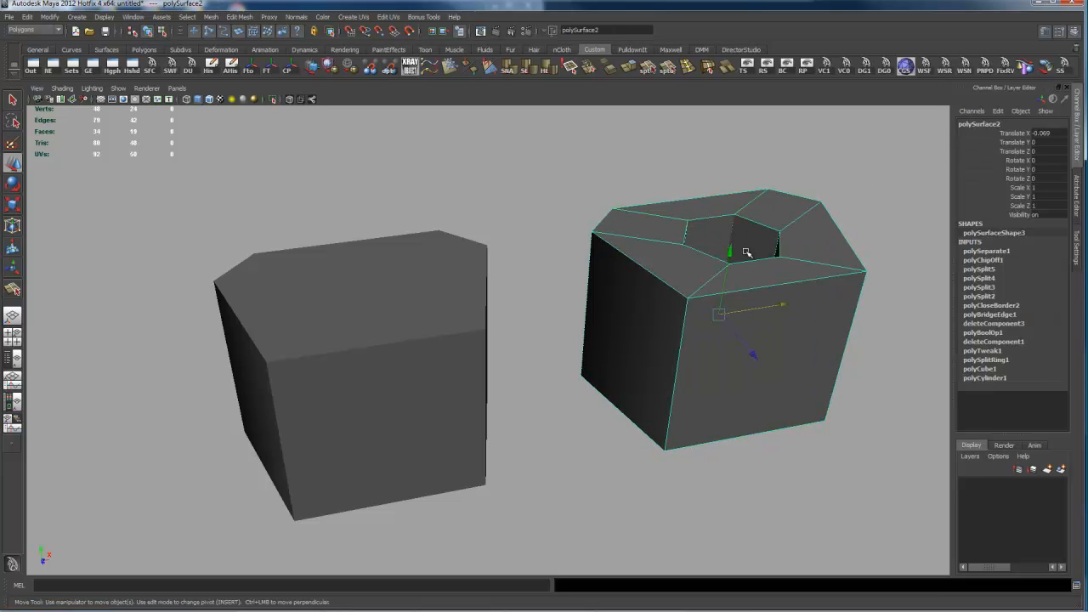
# Step: Show the Outliner beside the view, ungroup polySurface1 and clear its construction history
pyautogui.click(12, 357)
pyautogui.click(31, 194)
pyautogui.click(69, 193)
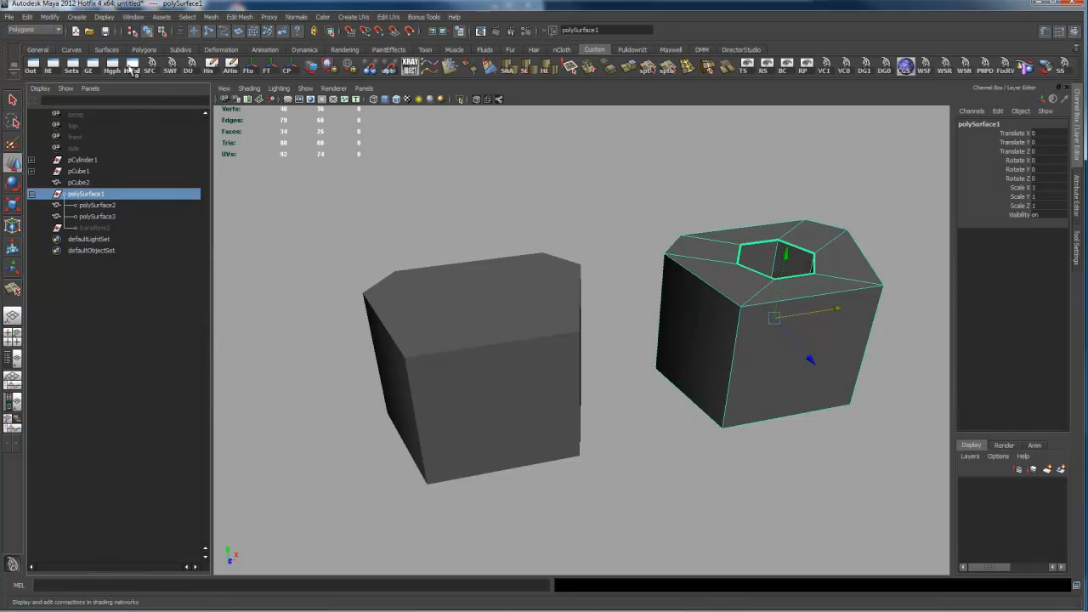
pyautogui.click(187, 66)
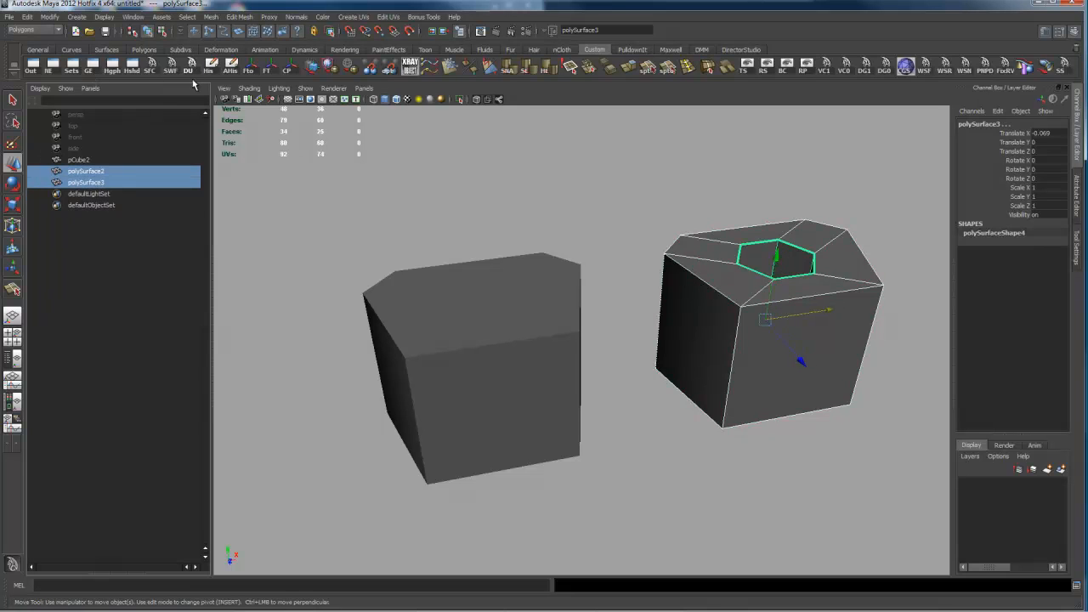
# Step: Move the extracted hexagonal walls onto the plain box at about -2.084 on X and stretch them to about 2.155 on Y
pyautogui.click(106, 183)
pyautogui.moveTo(833, 310); pyautogui.dragTo(569, 364)
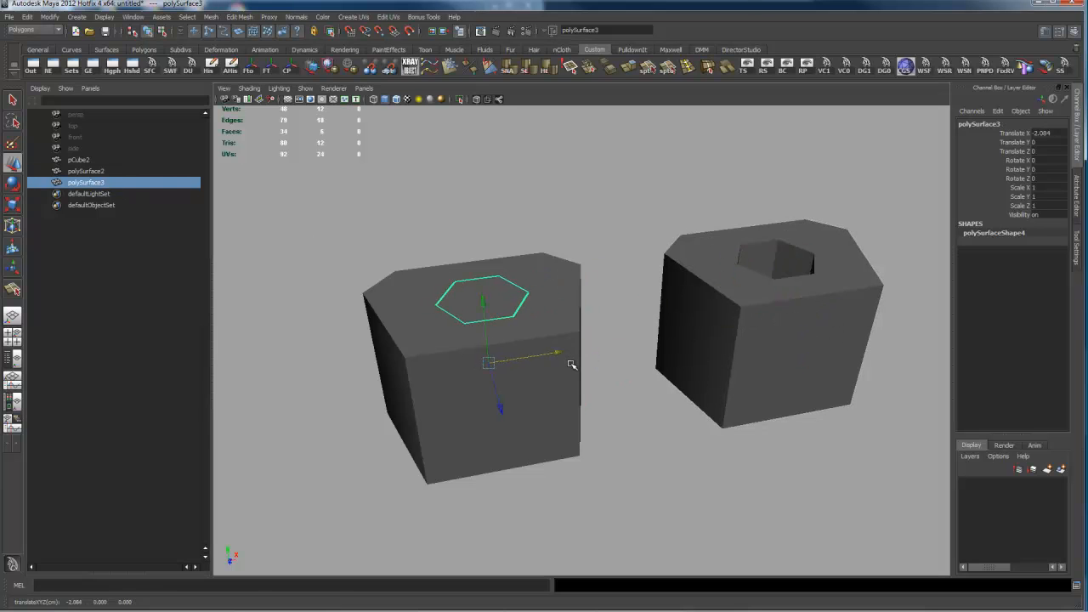
pyautogui.press('r')
pyautogui.moveTo(481, 276); pyautogui.dragTo(578, 395)
pyautogui.moveTo(508, 395); pyautogui.dragTo(511, 372, button='right')
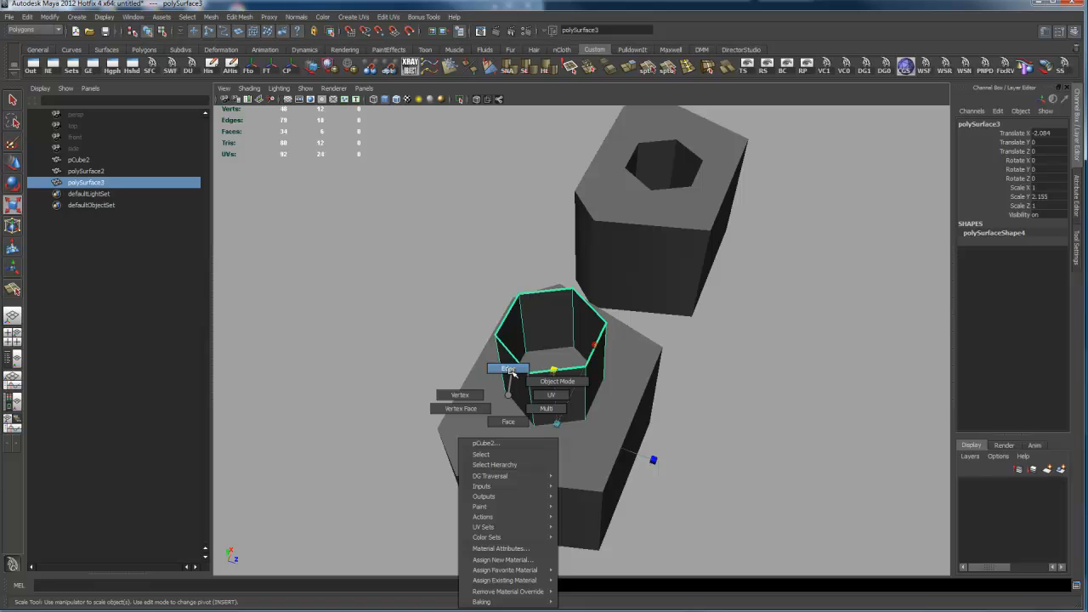
pyautogui.moveTo(512, 369); pyautogui.dragTo(493, 450, button='right')
pyautogui.moveTo(497, 391); pyautogui.dragTo(528, 406, button='right')
pyautogui.hotkey('ctrl', 'z')
pyautogui.hotkey('ctrl', 'z')
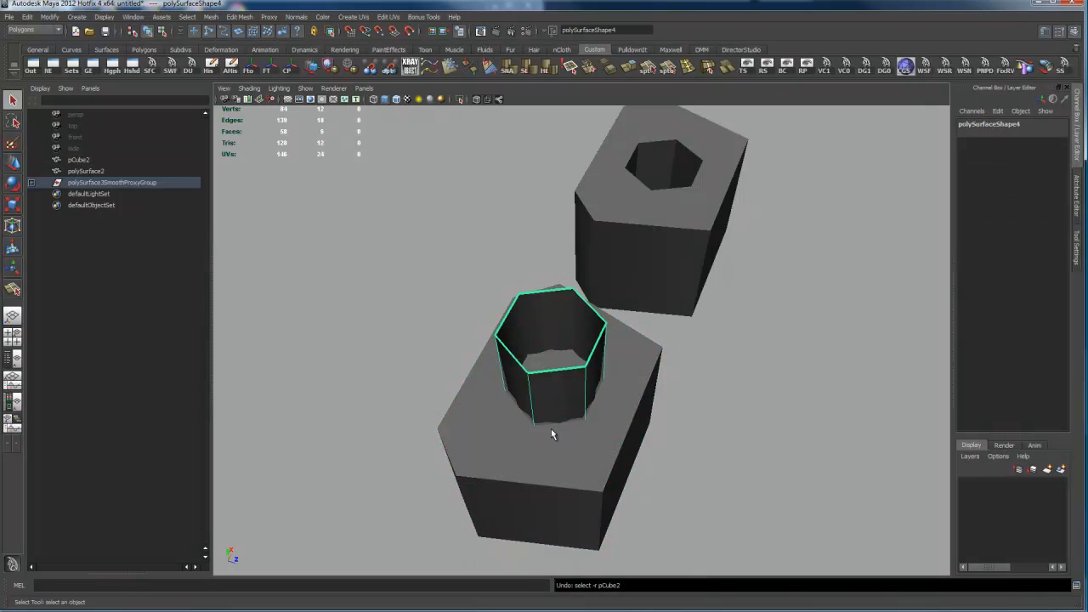
# Step: Try to insert an edge loop on the plain box, and undo it
pyautogui.click(501, 442)
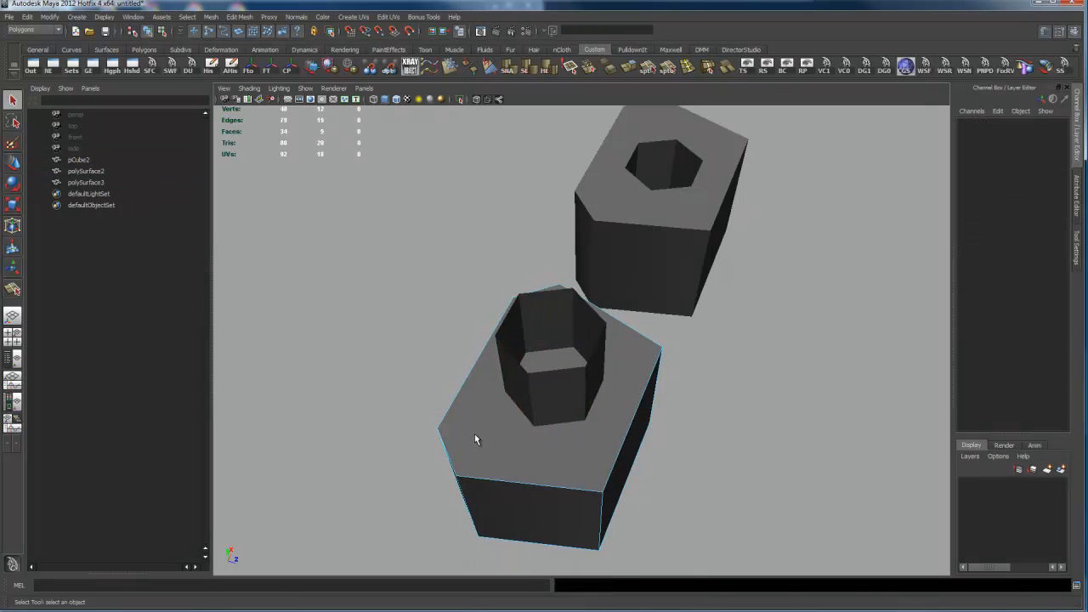
pyautogui.moveTo(491, 431); pyautogui.dragTo(432, 407, button='right')
pyautogui.keyDown('alt'); pyautogui.moveTo(510, 413); pyautogui.dragTo(535, 392); pyautogui.keyUp('alt')
pyautogui.press('z')
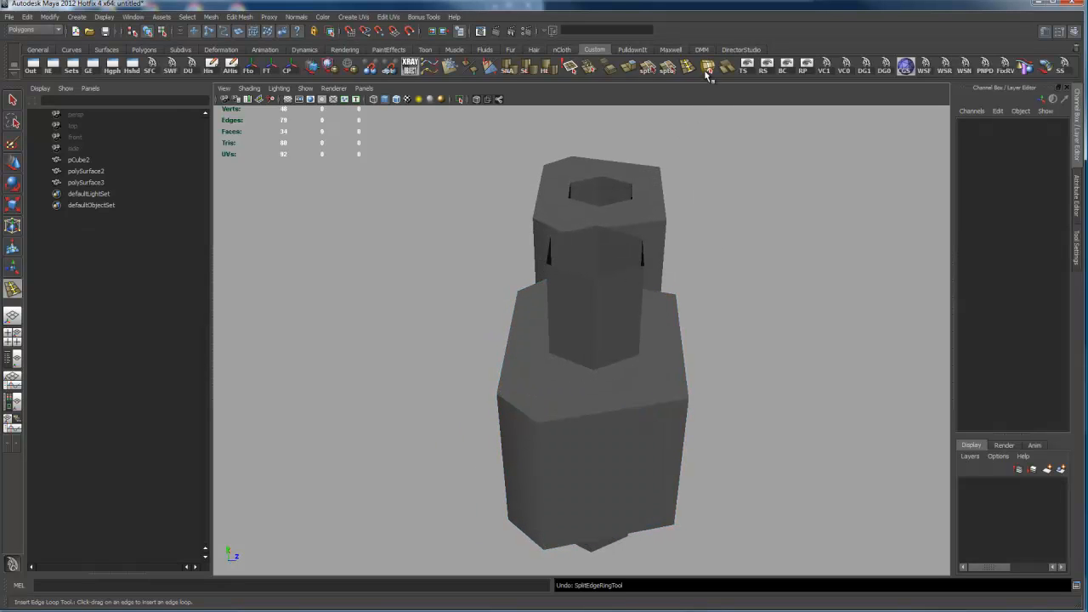
# Step: Cut an edge across the plain box's top face with Split Polygon, joining the two corners next to its long chamfered side
pyautogui.click(649, 66)
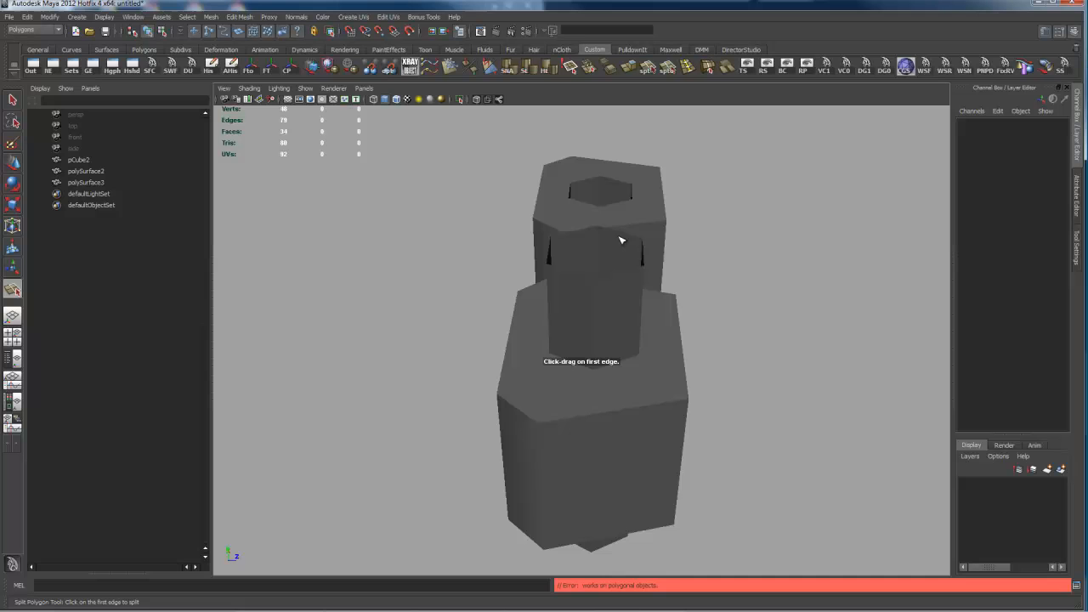
pyautogui.click(557, 423)
pyautogui.keyDown('alt'); pyautogui.moveTo(493, 424); pyautogui.dragTo(604, 347); pyautogui.keyUp('alt')
pyautogui.click(576, 339)
pyautogui.press('Return')
pyautogui.keyDown('alt'); pyautogui.moveTo(806, 408); pyautogui.dragTo(638, 323); pyautogui.keyUp('alt')
pyautogui.press('q')
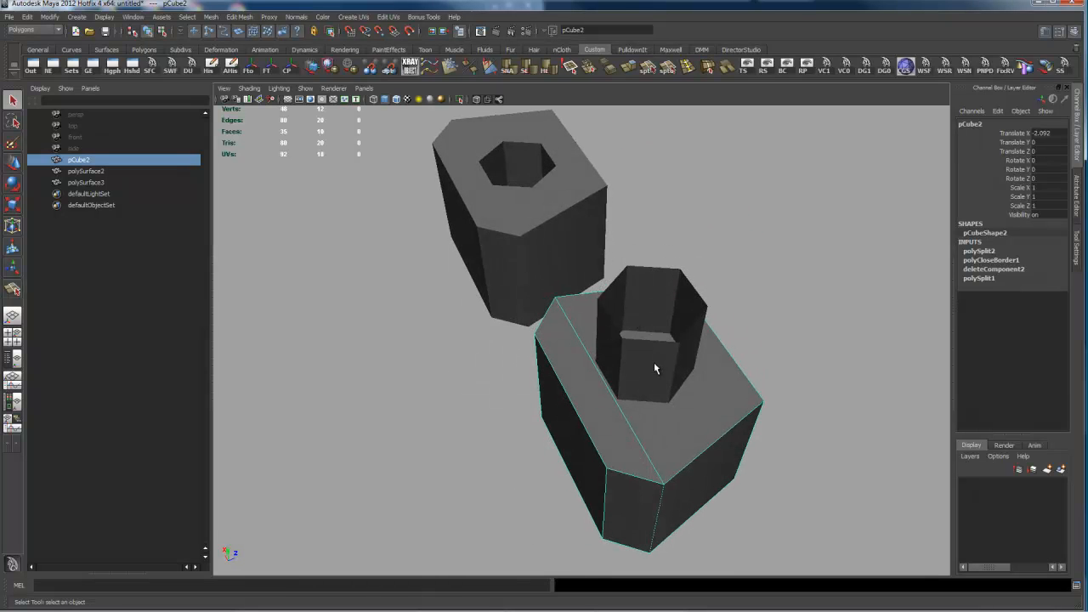
# Step: Turn on wireframe on shaded and shift the hexagonal tube along Z to about -0.046, over the newly cut edge
pyautogui.keyDown('alt'); pyautogui.moveTo(657, 368); pyautogui.dragTo(672, 350); pyautogui.keyUp('alt')
pyautogui.click(651, 360)
pyautogui.press('w')
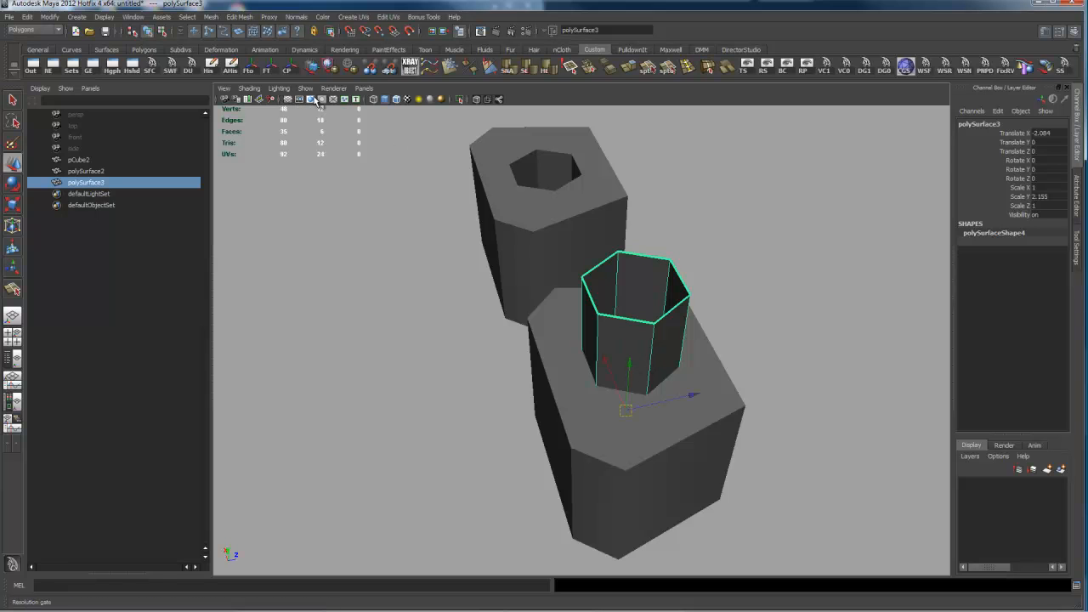
pyautogui.click(398, 100)
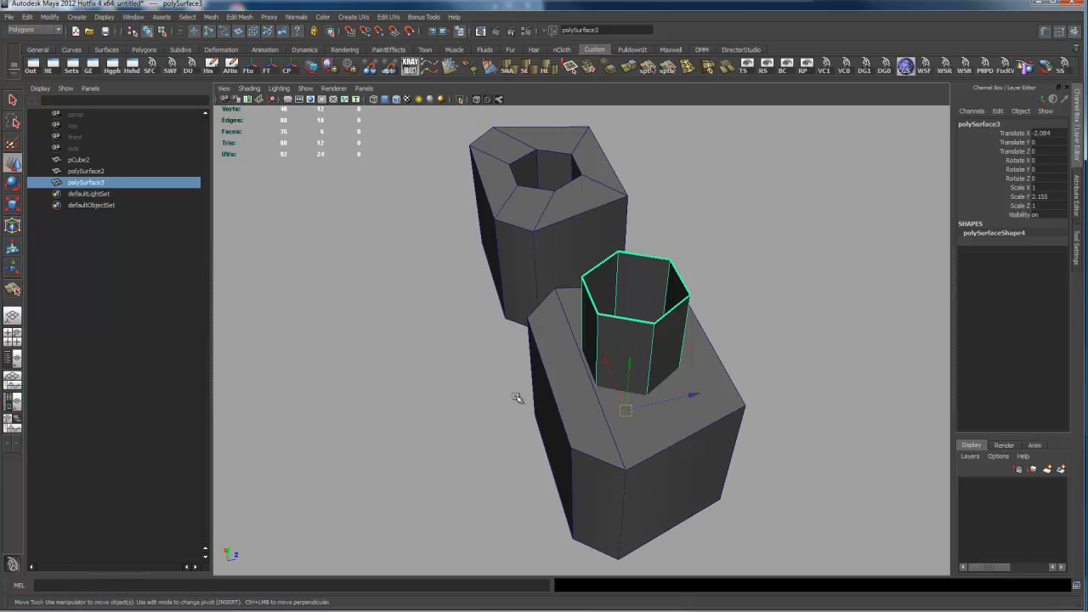
pyautogui.keyDown('alt'); pyautogui.moveTo(412, 401); pyautogui.dragTo(544, 400, button='right'); pyautogui.keyUp('alt')
pyautogui.moveTo(706, 417); pyautogui.dragTo(693, 427)
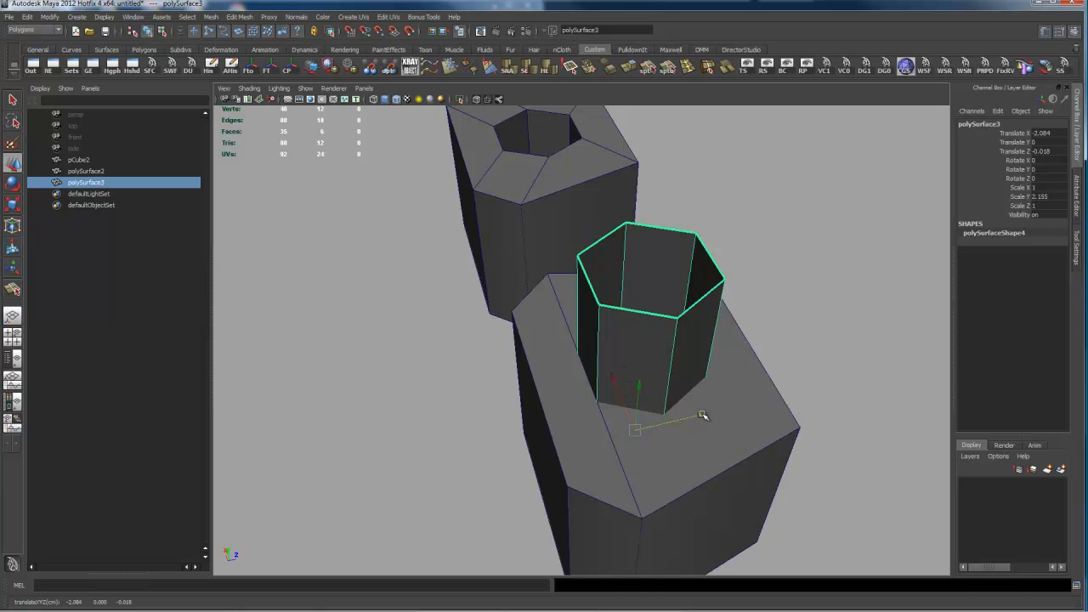
pyautogui.moveTo(702, 414); pyautogui.dragTo(695, 417)
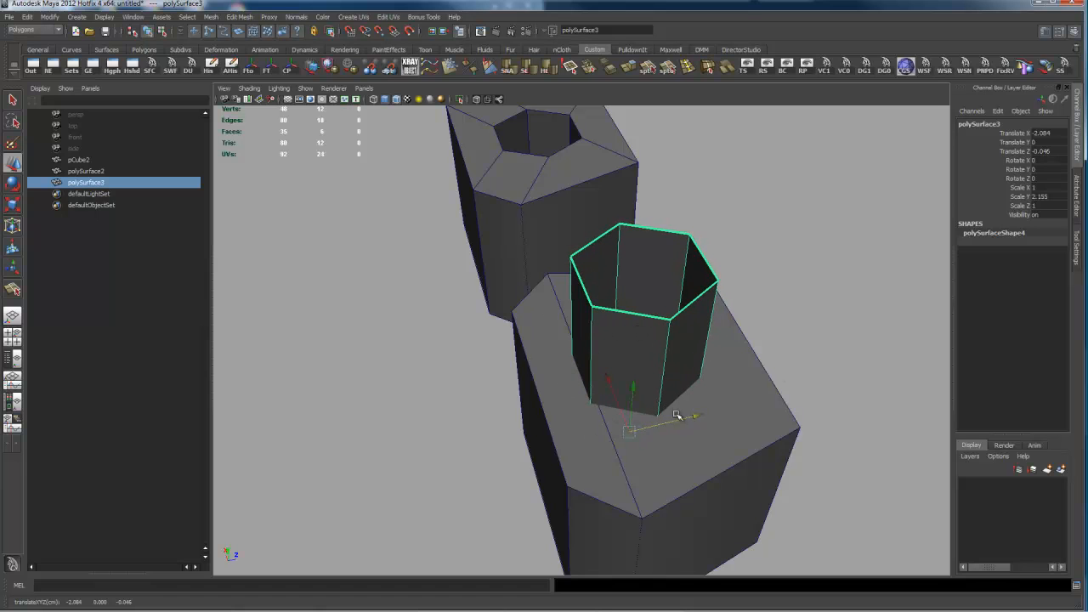
# Step: Try to subtract the hexagonal tube from the plain box with a Boolean difference, and undo the attempt
pyautogui.keyDown('alt'); pyautogui.moveTo(795, 364); pyautogui.dragTo(784, 357); pyautogui.keyUp('alt')
pyautogui.keyDown('shift'); pyautogui.click(719, 391); pyautogui.keyUp('shift')
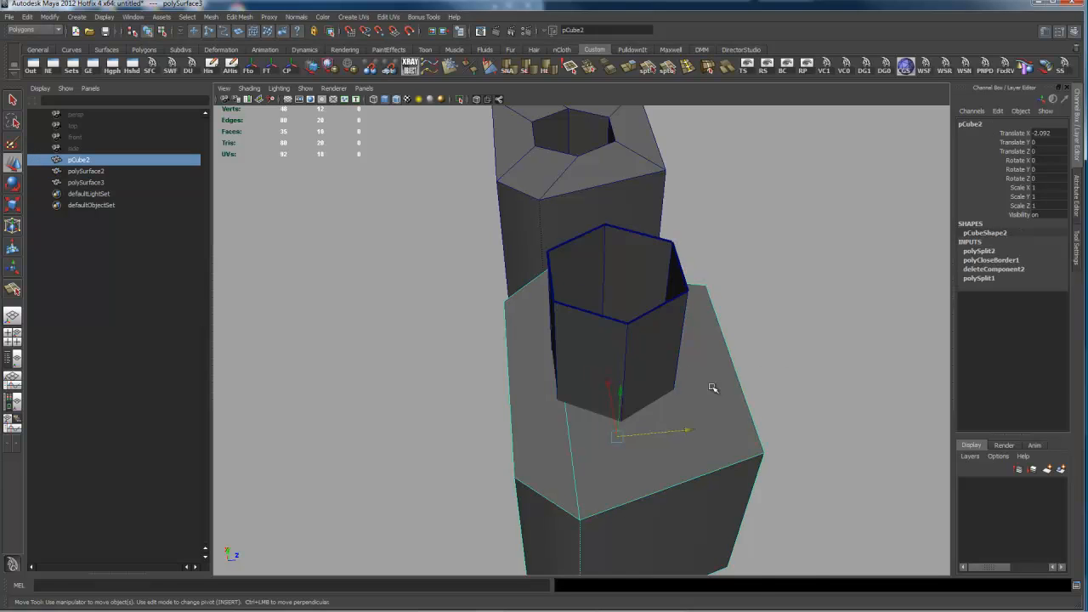
pyautogui.keyDown('shift'); pyautogui.moveTo(702, 380); pyautogui.dragTo(779, 559, button='right'); pyautogui.keyUp('shift')
pyautogui.hotkey('ctrl', 'z')
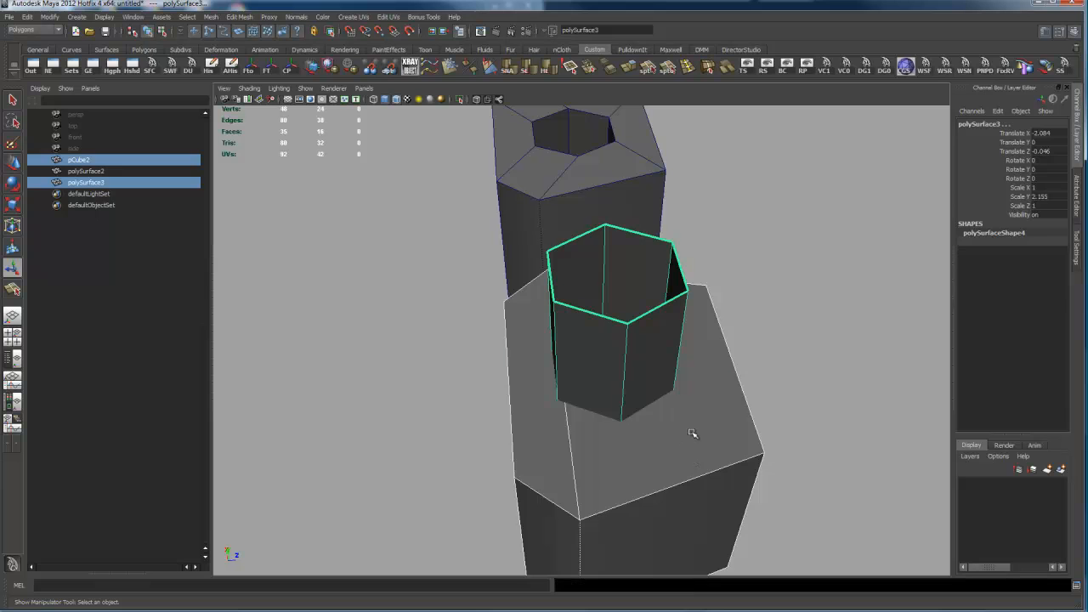
pyautogui.click(691, 439)
pyautogui.keyDown('shift'); pyautogui.click(698, 394); pyautogui.keyUp('shift')
pyautogui.keyDown('shift'); pyautogui.moveTo(698, 394); pyautogui.dragTo(780, 579, button='right'); pyautogui.keyUp('shift')
pyautogui.keyDown('alt'); pyautogui.moveTo(694, 466); pyautogui.dragTo(777, 401); pyautogui.keyUp('alt')
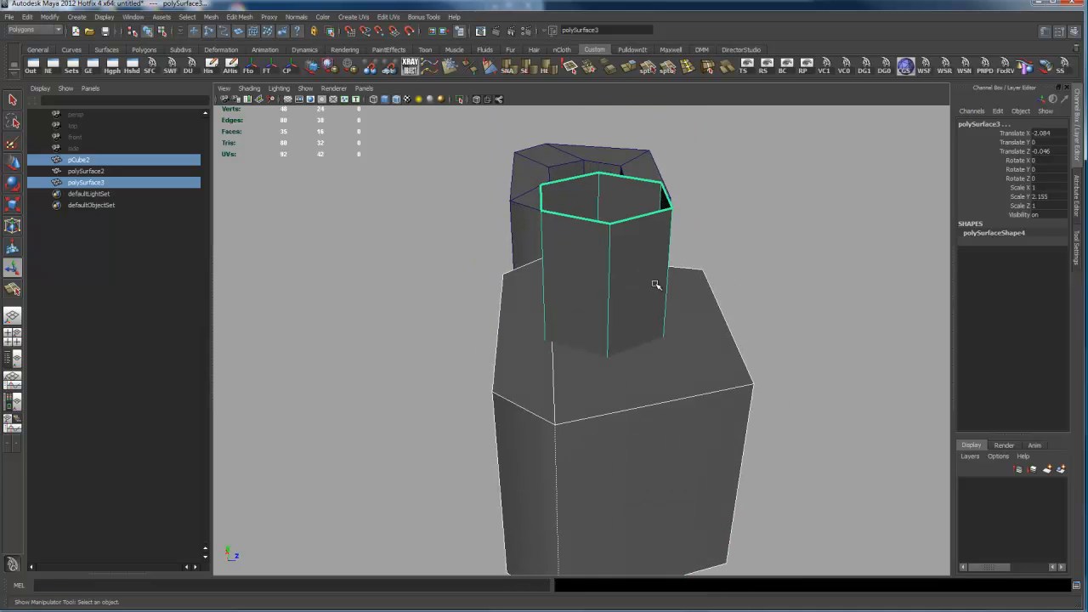
# Step: Reverse the normals of the hexagonal tube so its faces point outward
pyautogui.click(614, 270)
pyautogui.moveTo(614, 270); pyautogui.dragTo(643, 255, button='right')
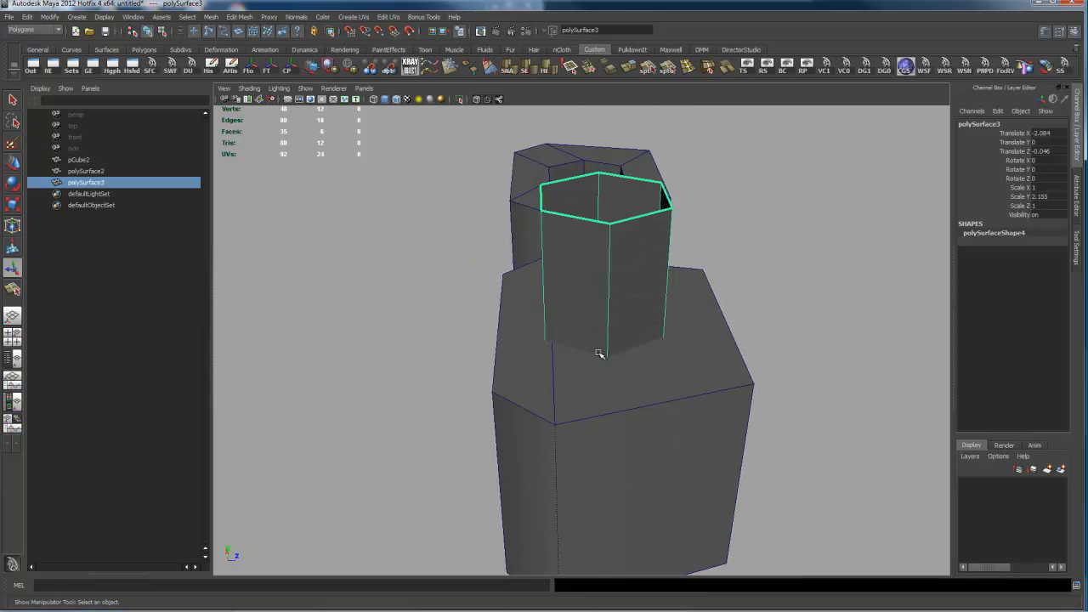
pyautogui.moveTo(667, 392)
pyautogui.keyDown('alt'); pyautogui.mouseDown()
pyautogui.moveTo(635, 445)
pyautogui.moveTo(656, 417)
pyautogui.moveTo(631, 408)
pyautogui.moveTo(666, 385)
pyautogui.mouseUp(); pyautogui.keyUp('alt')
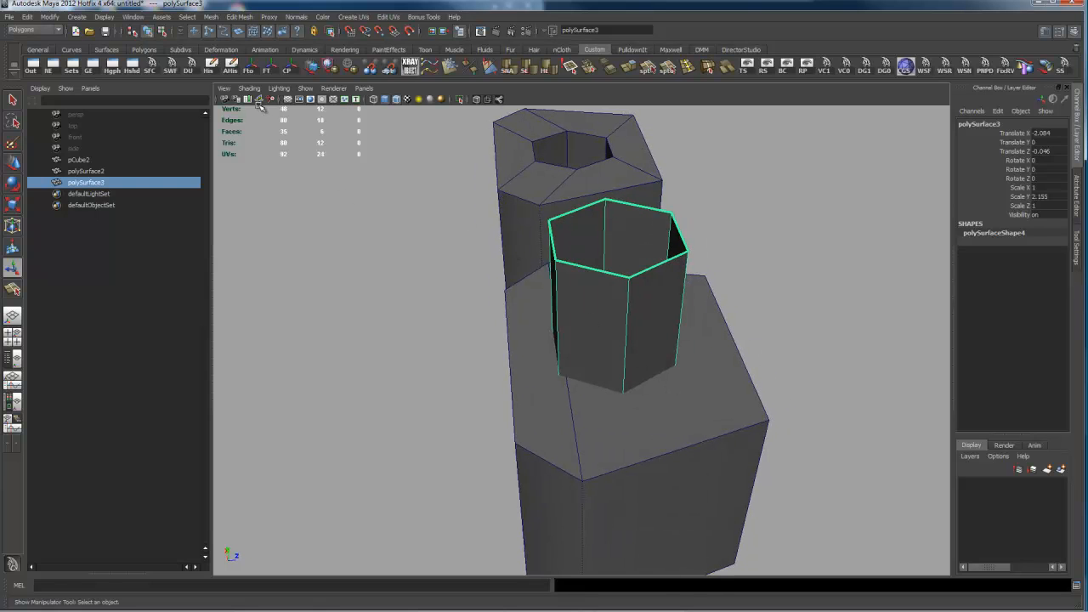
pyautogui.click(250, 88)
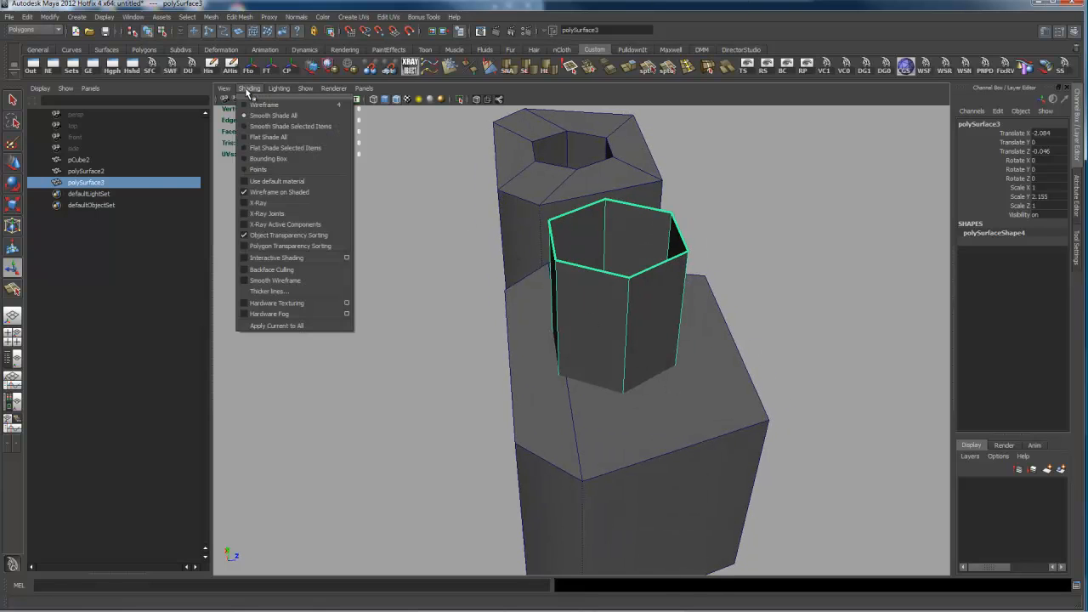
pyautogui.click(291, 160)
pyautogui.keyDown('alt'); pyautogui.moveTo(564, 284); pyautogui.dragTo(595, 247); pyautogui.keyUp('alt')
pyautogui.keyDown('alt'); pyautogui.moveTo(499, 363); pyautogui.dragTo(526, 288); pyautogui.keyUp('alt')
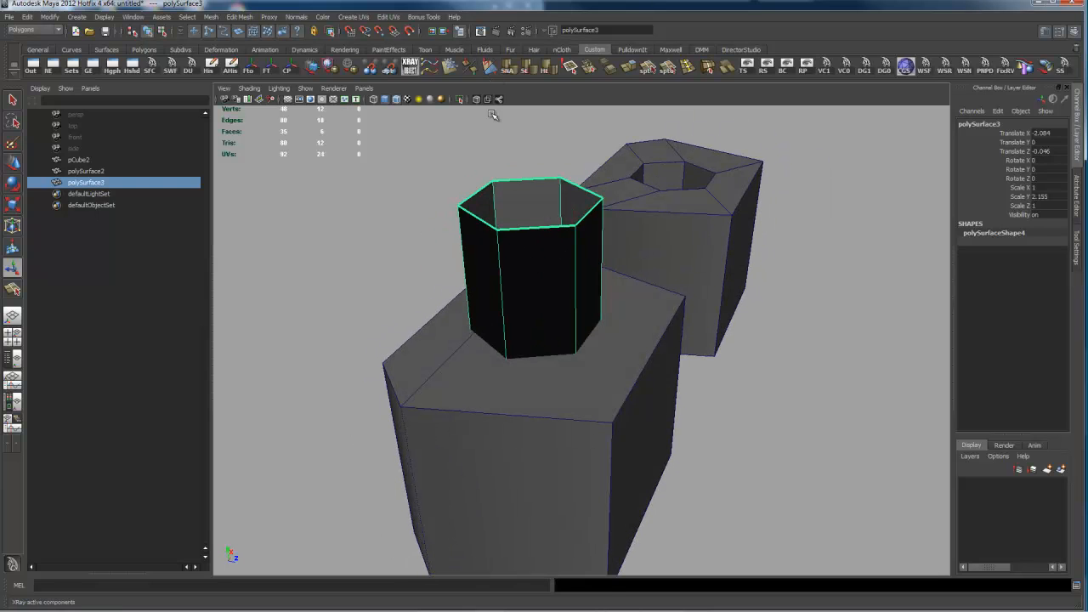
pyautogui.click(489, 65)
# Step: Subtract the hexagonal tube from the plain box with a Boolean difference, cutting a hexagonal hole through it
pyautogui.keyDown('alt'); pyautogui.moveTo(652, 287); pyautogui.dragTo(647, 309); pyautogui.keyUp('alt')
pyautogui.click(661, 370)
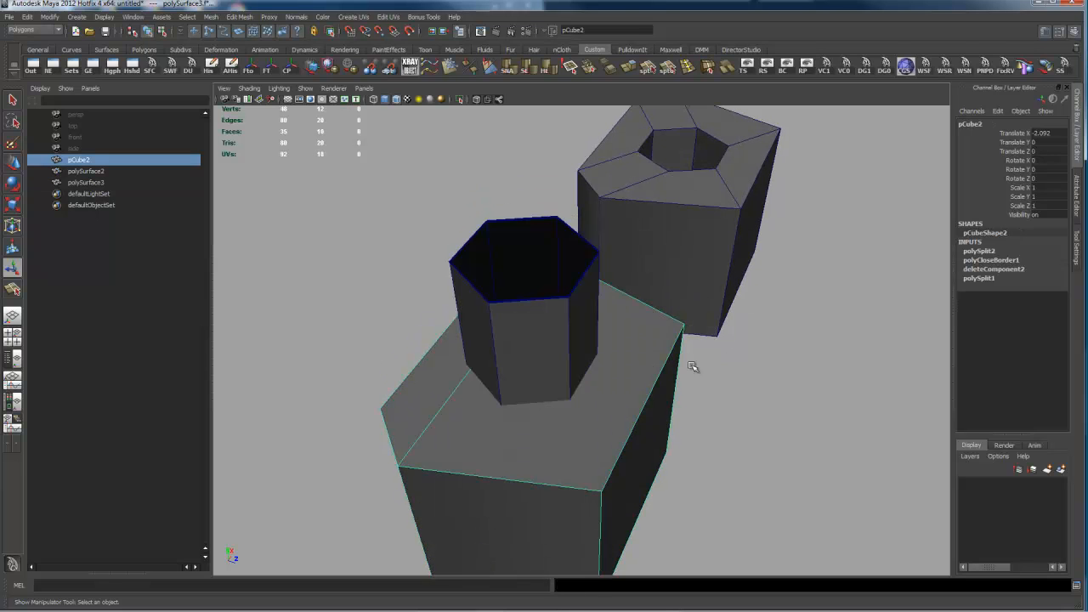
pyautogui.keyDown('alt'); pyautogui.moveTo(770, 342); pyautogui.dragTo(699, 366); pyautogui.keyUp('alt')
pyautogui.keyDown('alt'); pyautogui.moveTo(609, 374); pyautogui.dragTo(619, 420); pyautogui.keyUp('alt')
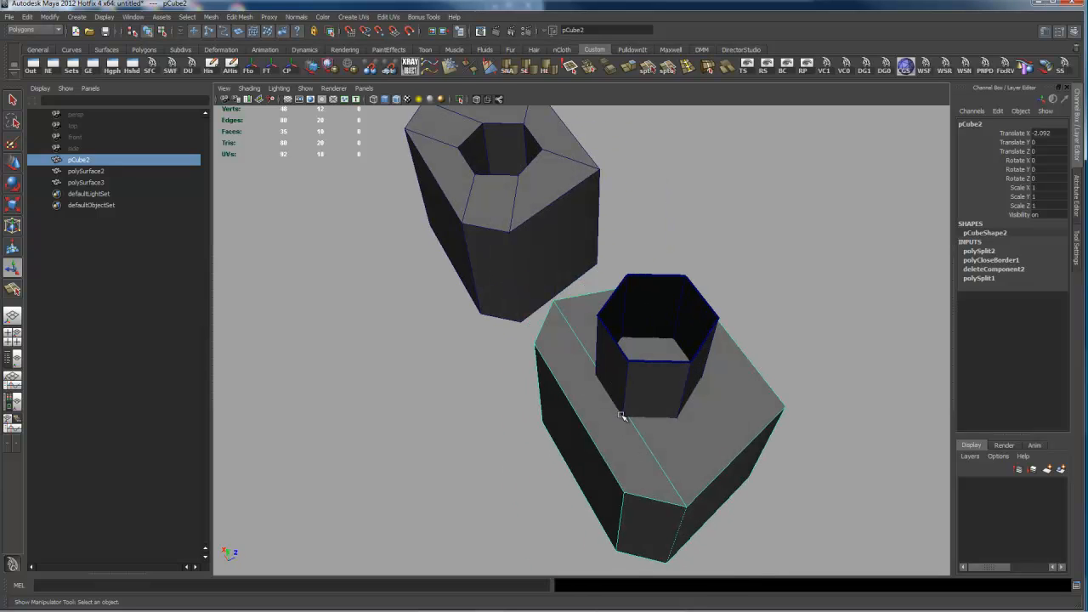
pyautogui.keyDown('alt'); pyautogui.moveTo(696, 406); pyautogui.dragTo(595, 375); pyautogui.keyUp('alt')
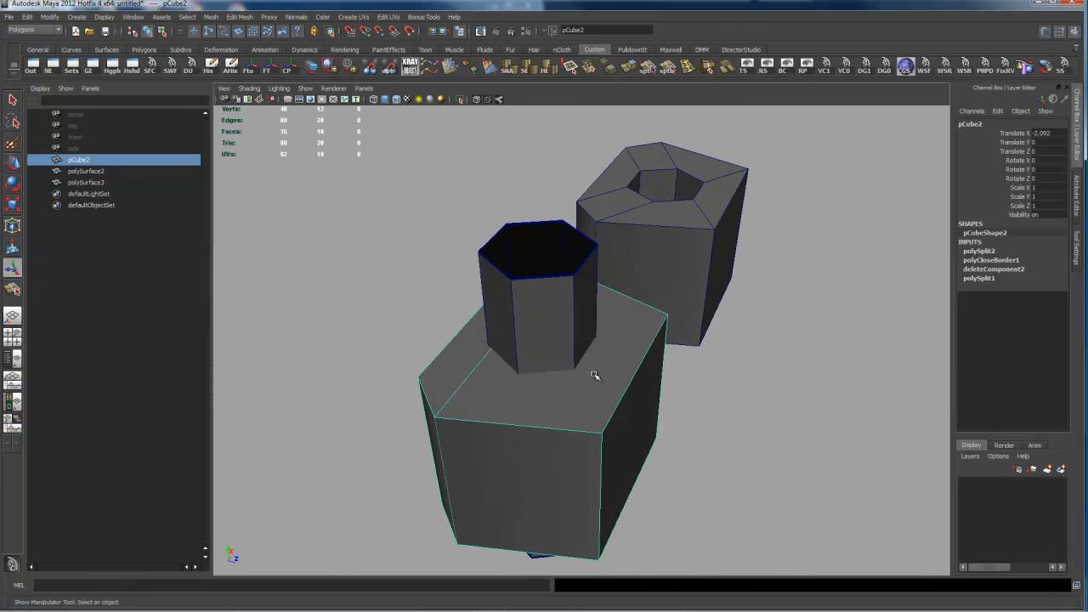
pyautogui.keyDown('shift'); pyautogui.click(580, 325); pyautogui.keyUp('shift')
pyautogui.keyDown('shift'); pyautogui.moveTo(580, 325); pyautogui.dragTo(659, 509, button='right'); pyautogui.keyUp('shift')
# Step: Cut an edge on the new box's top face with Split Polygon, joining one hole corner to the nearest outer corner
pyautogui.keyDown('alt'); pyautogui.moveTo(535, 378); pyautogui.dragTo(473, 413); pyautogui.keyUp('alt')
pyautogui.keyDown('alt'); pyautogui.moveTo(376, 407); pyautogui.dragTo(502, 386, button='right'); pyautogui.keyUp('alt')
pyautogui.keyDown('alt'); pyautogui.moveTo(539, 287); pyautogui.dragTo(534, 313); pyautogui.keyUp('alt')
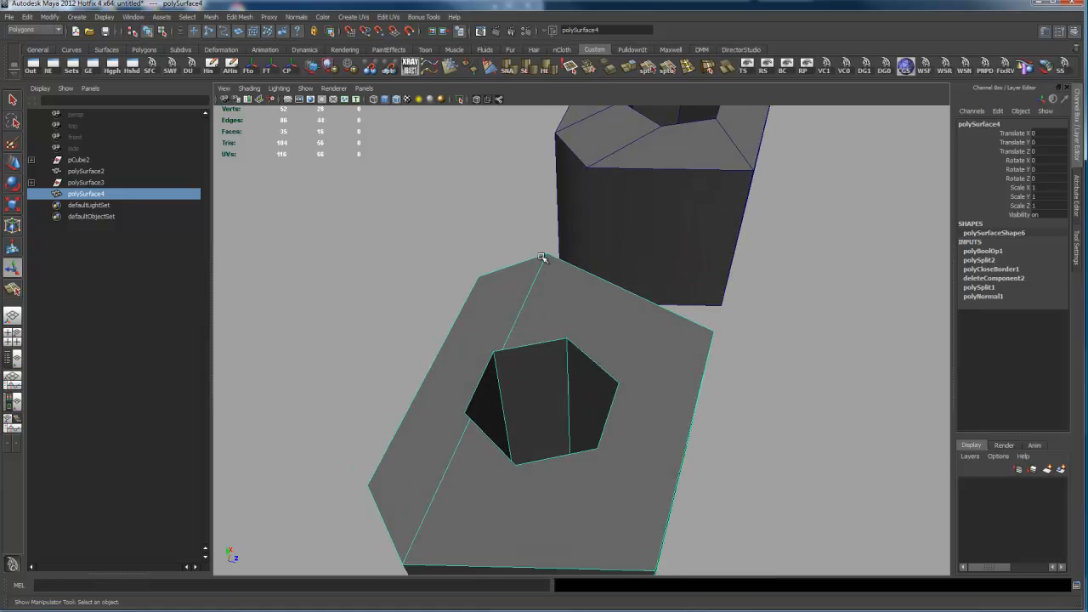
pyautogui.keyDown('alt'); pyautogui.moveTo(496, 352); pyautogui.dragTo(574, 337); pyautogui.keyUp('alt')
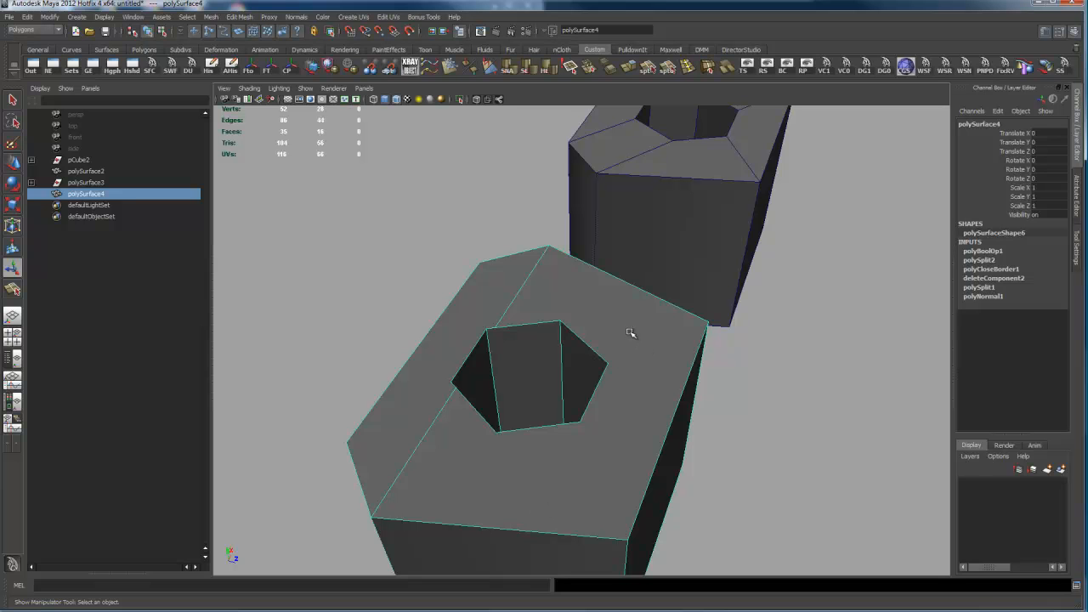
pyautogui.keyDown('alt'); pyautogui.moveTo(628, 394); pyautogui.dragTo(652, 292); pyautogui.keyUp('alt')
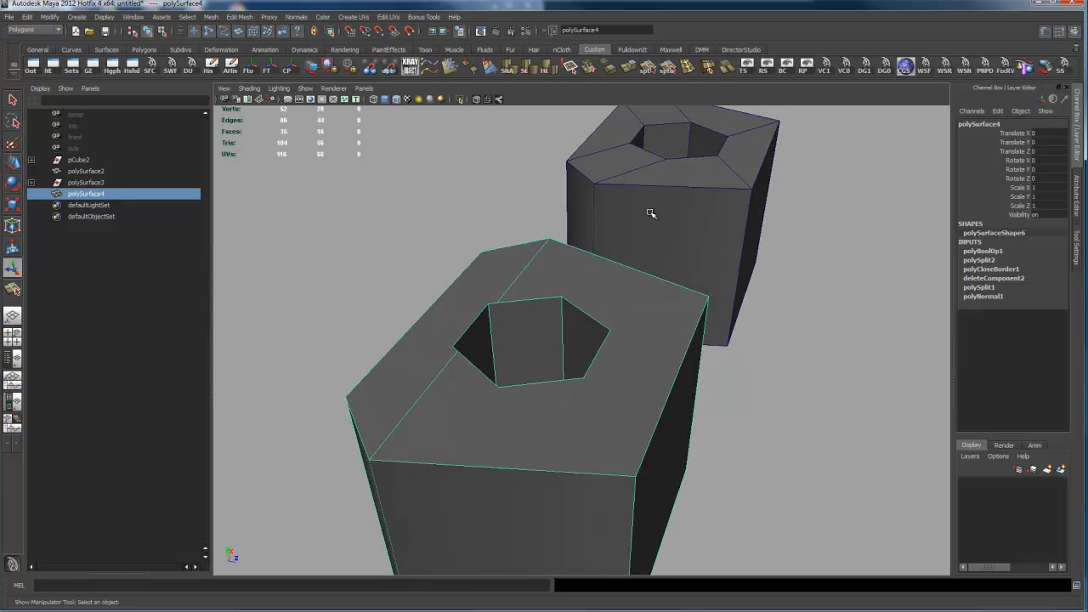
pyautogui.click(648, 66)
pyautogui.moveTo(571, 380); pyautogui.dragTo(590, 376)
pyautogui.moveTo(620, 478); pyautogui.dragTo(632, 475)
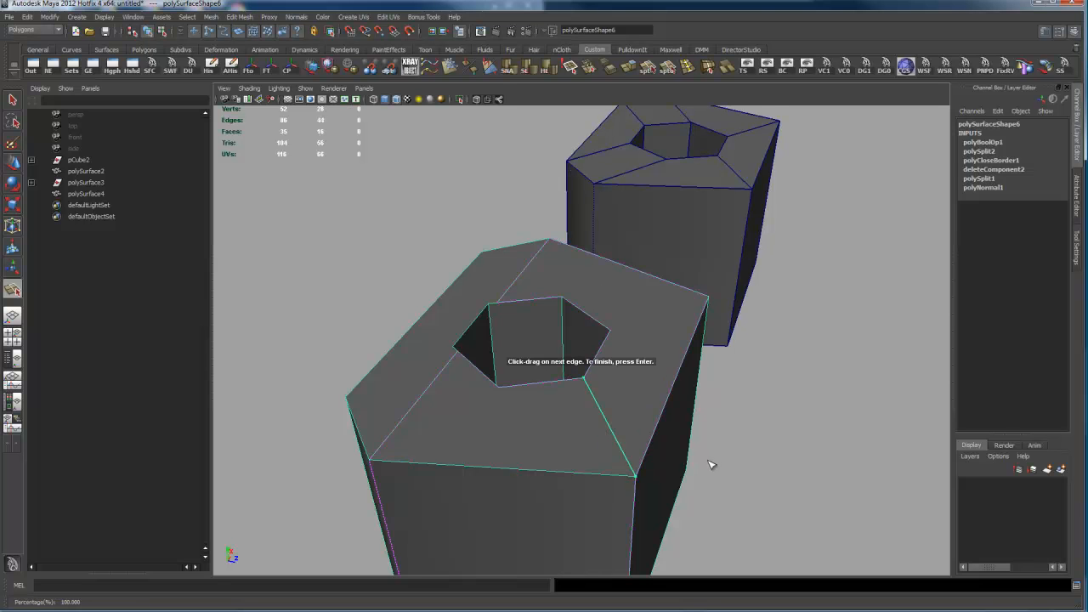
pyautogui.press('Return')
pyautogui.keyDown('alt'); pyautogui.moveTo(689, 415); pyautogui.dragTo(717, 374); pyautogui.keyUp('alt')
pyautogui.keyDown('alt'); pyautogui.moveTo(639, 444); pyautogui.dragTo(634, 387); pyautogui.keyUp('alt')
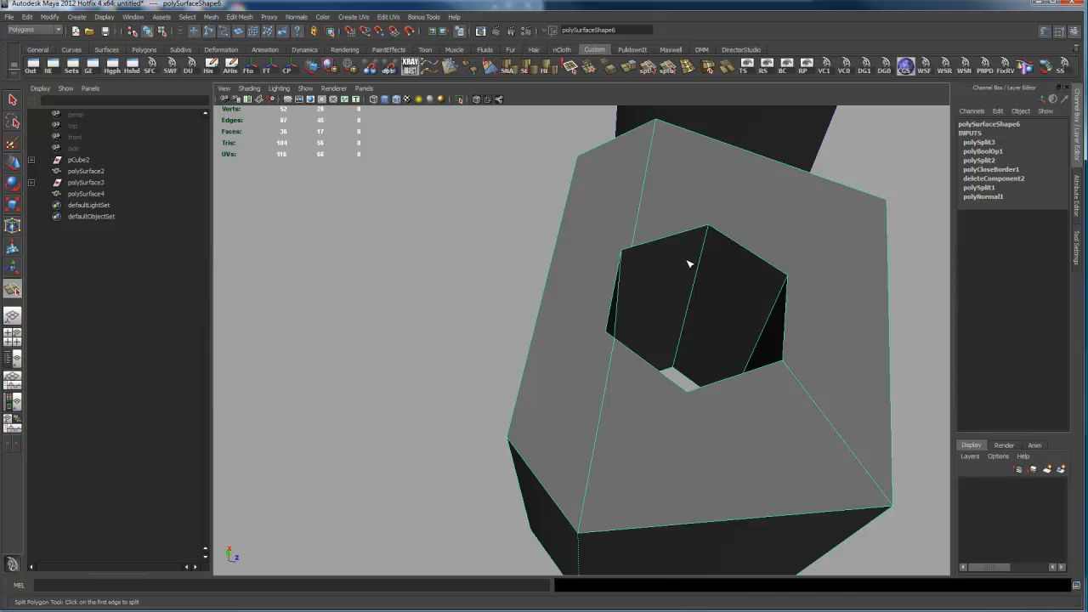
# Step: Merge the two stray vertices on the hexagonal hole's rim into the neighbouring hole corners with the Merge Vertex Tool
pyautogui.moveTo(689, 263); pyautogui.dragTo(644, 263, button='right')
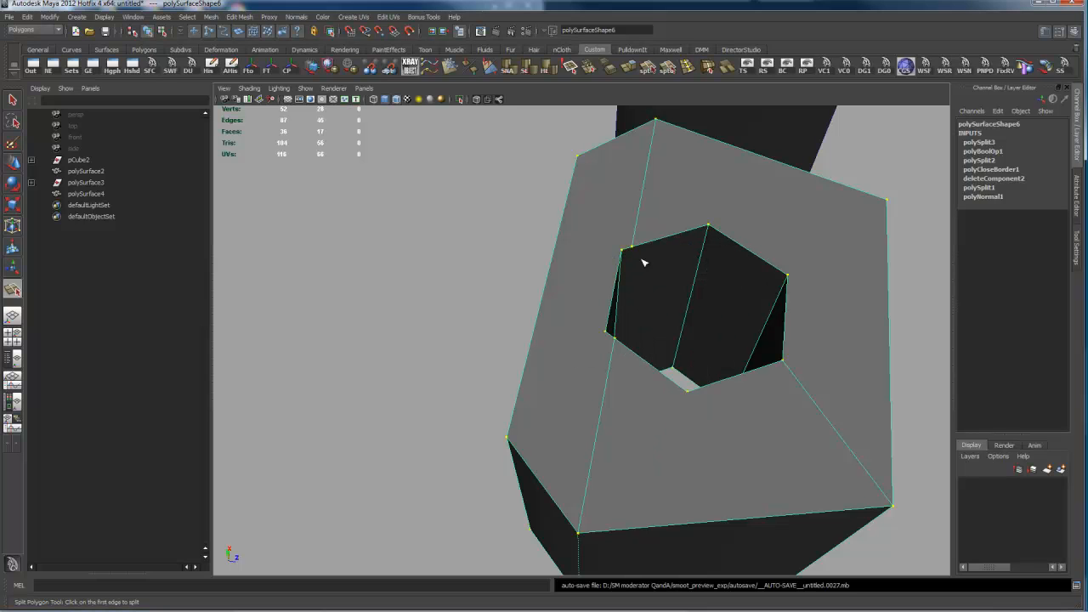
pyautogui.press('q')
pyautogui.click(668, 332)
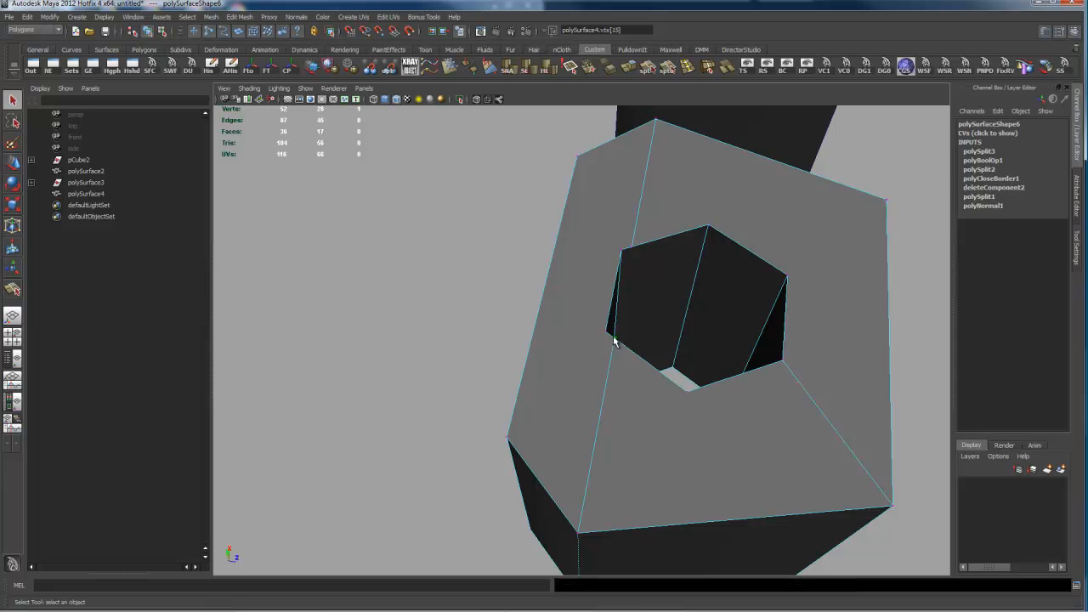
pyautogui.moveTo(674, 324)
pyautogui.keyDown('shift'); pyautogui.mouseDown(button='right')
pyautogui.moveTo(678, 310)
pyautogui.moveTo(676, 333)
pyautogui.mouseUp(button='right'); pyautogui.keyUp('shift')
pyautogui.moveTo(674, 374); pyautogui.dragTo(687, 389)
pyautogui.moveTo(630, 246); pyautogui.dragTo(705, 225)
# Step: Try to cut an edge with Split Polygon from an unconnected hole corner across the wide top face to the nearest outer corner
pyautogui.keyDown('alt'); pyautogui.moveTo(777, 316); pyautogui.dragTo(752, 294); pyautogui.keyUp('alt')
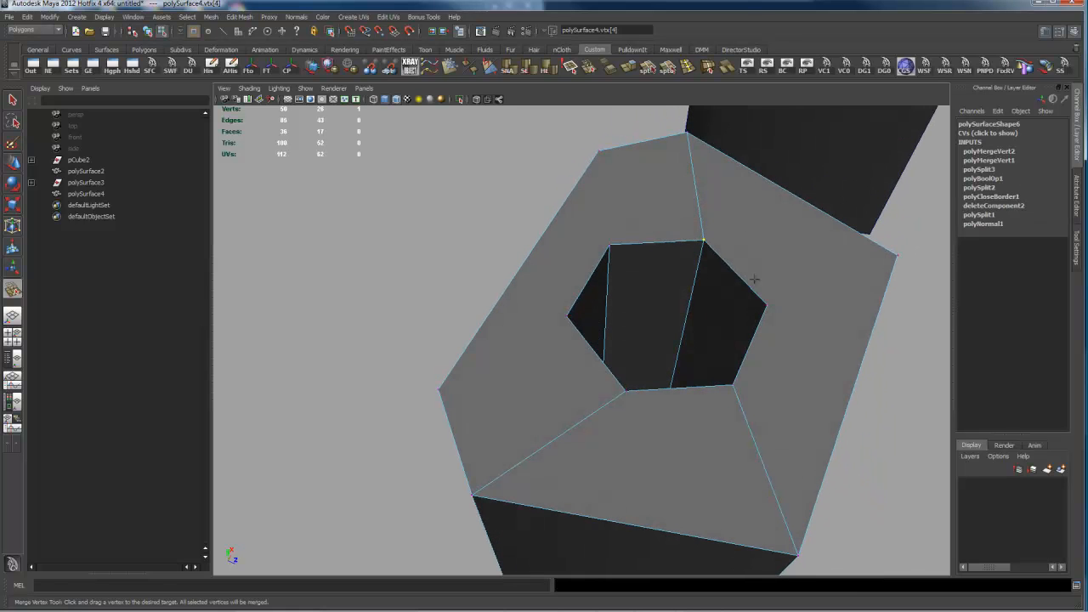
pyautogui.click(647, 68)
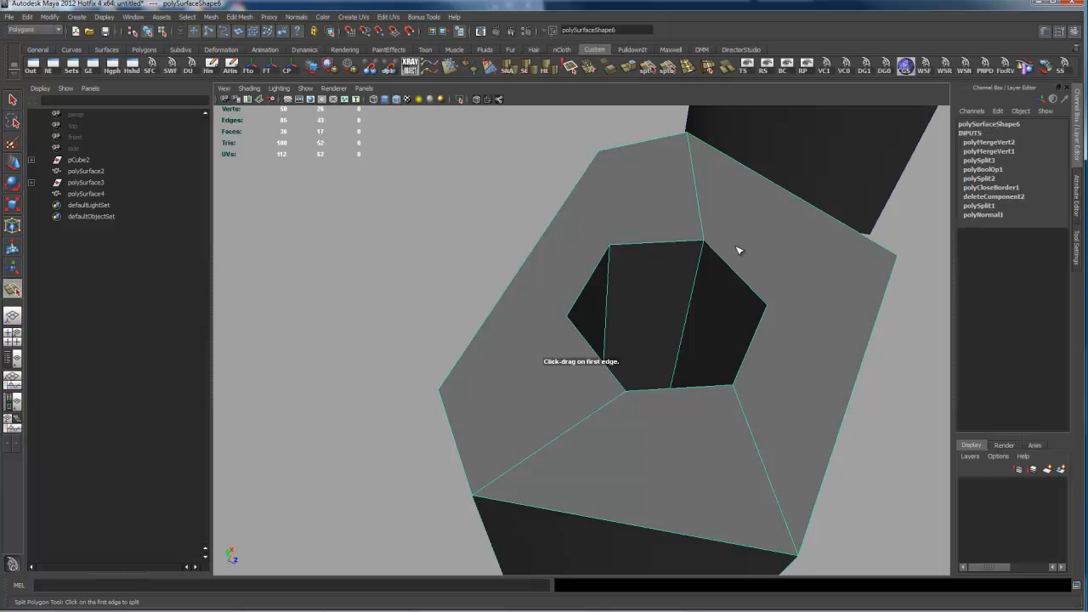
pyautogui.click(765, 303)
pyautogui.click(889, 280)
pyautogui.press('Return')
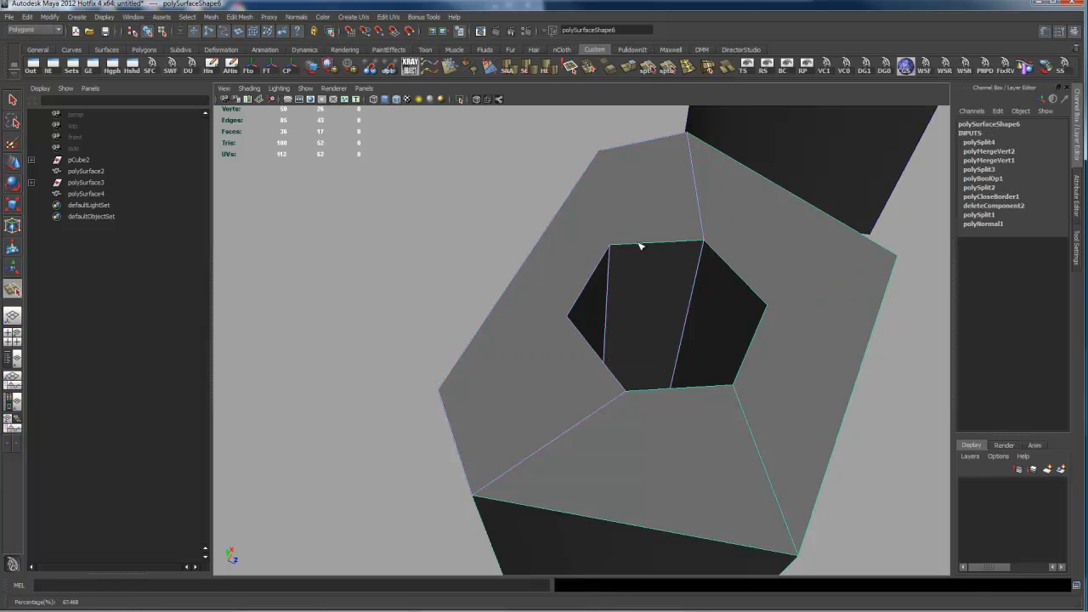
# Step: Cut two edges on the top face with Split Polygon, joining two neighbouring hole corners to their nearest outer corners
pyautogui.click(609, 150)
pyautogui.press('Return')
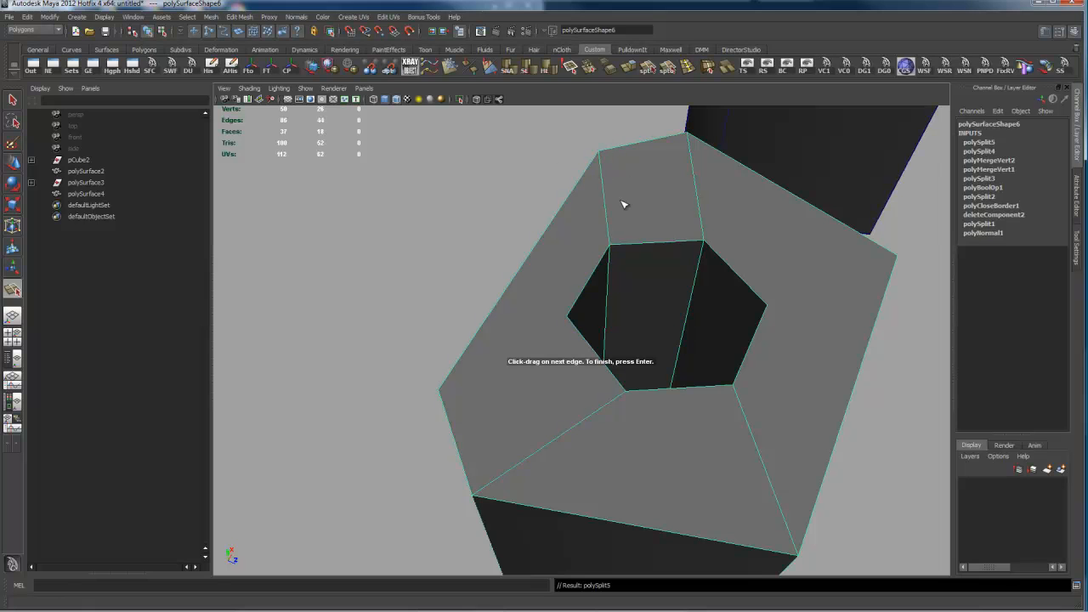
pyautogui.moveTo(575, 305); pyautogui.dragTo(548, 371)
pyautogui.moveTo(455, 372); pyautogui.dragTo(422, 433)
pyautogui.press('Return')
# Step: Cut the last missing top-face edge with Split Polygon, joining the remaining hole corner to its outer corner
pyautogui.keyDown('alt'); pyautogui.moveTo(754, 405); pyautogui.dragTo(687, 328); pyautogui.keyUp('alt')
pyautogui.click(689, 316)
pyautogui.click(854, 331)
pyautogui.press('Return')
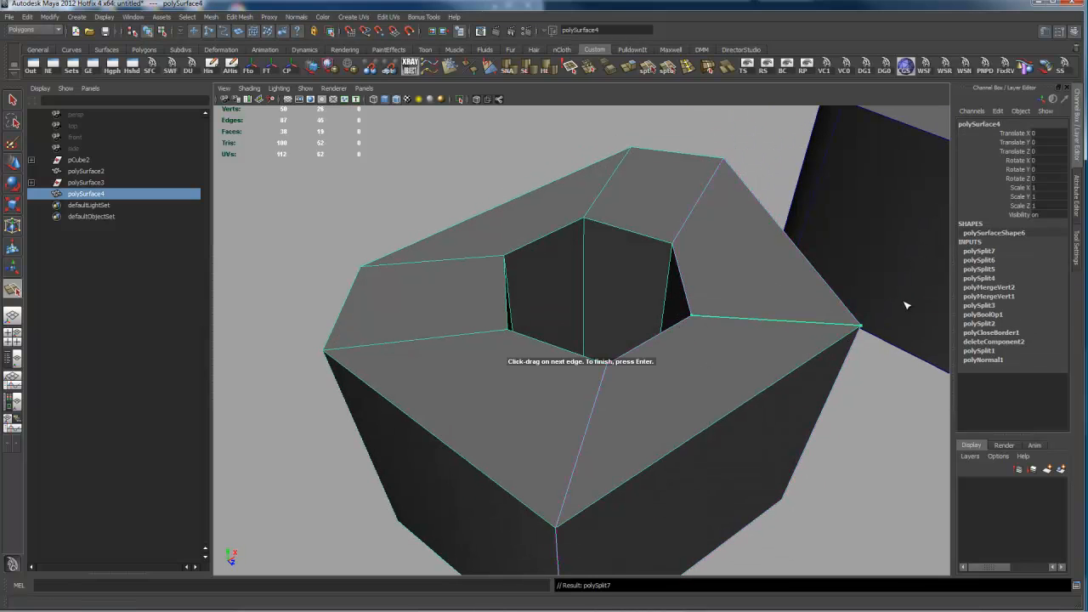
# Step: Examine both boxes from several angles, comparing the edges between their hexagonal holes and outer corners
pyautogui.keyDown('alt'); pyautogui.moveTo(906, 371); pyautogui.dragTo(629, 377); pyautogui.keyUp('alt')
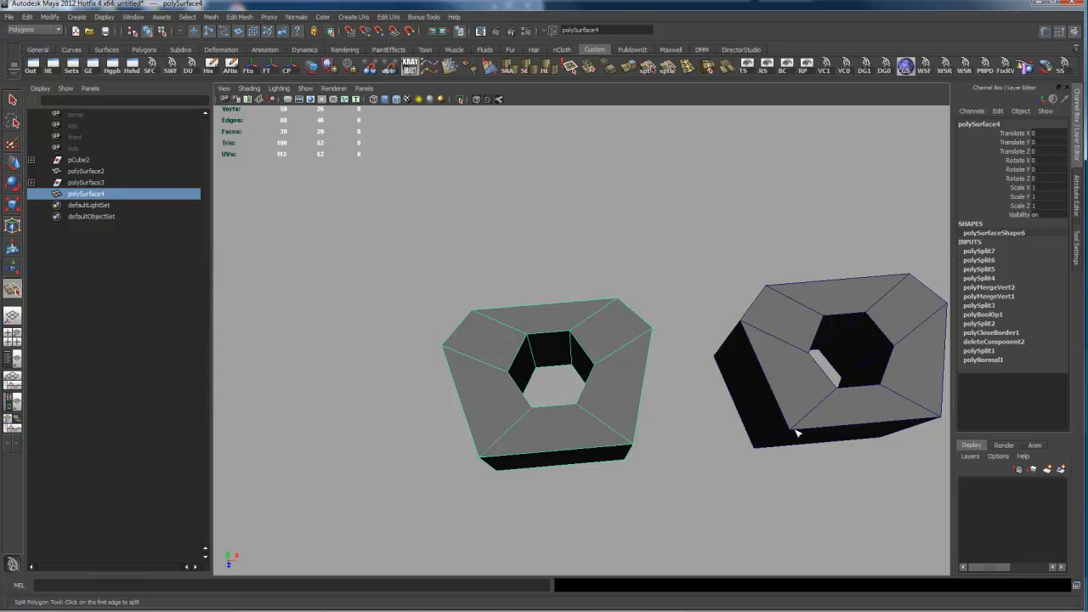
pyautogui.keyDown('alt'); pyautogui.moveTo(839, 391); pyautogui.dragTo(757, 376); pyautogui.keyUp('alt')
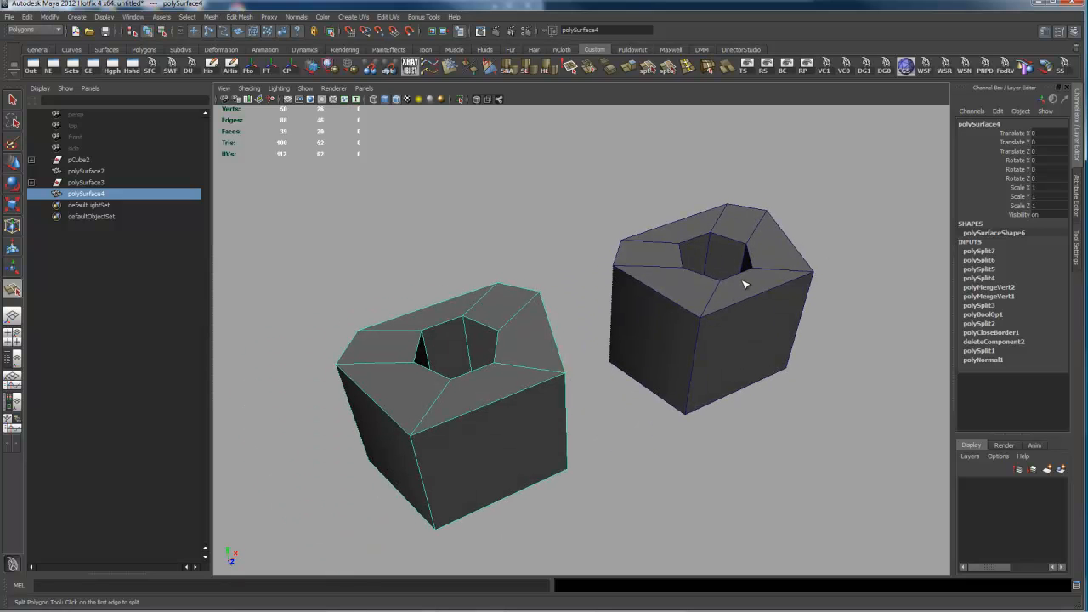
pyautogui.keyDown('alt'); pyautogui.moveTo(748, 290); pyautogui.dragTo(692, 369); pyautogui.keyUp('alt')
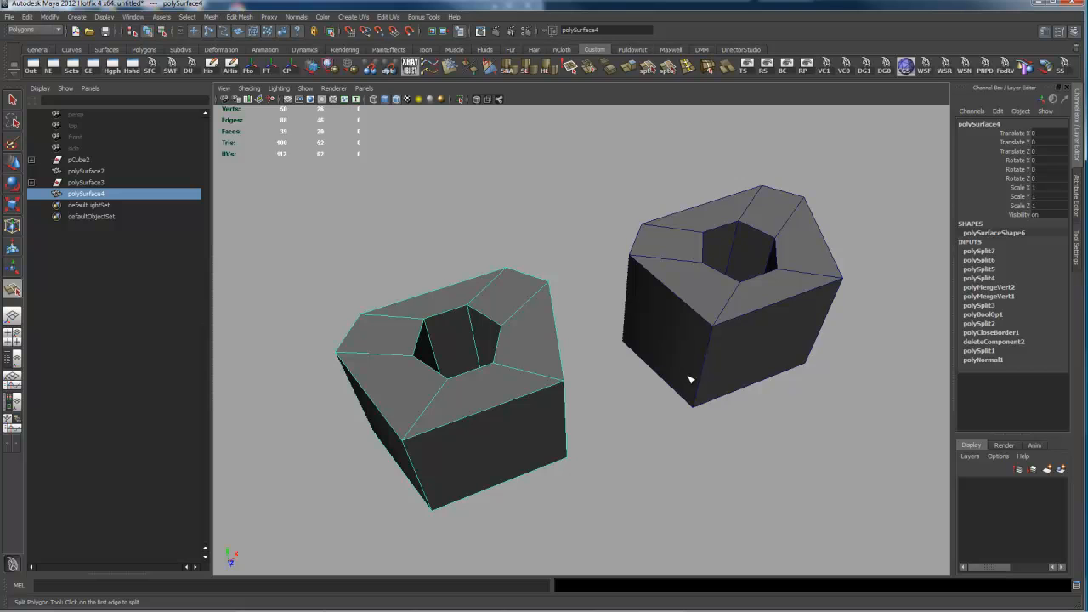
pyautogui.keyDown('alt'); pyautogui.moveTo(795, 359); pyautogui.dragTo(788, 351); pyautogui.keyUp('alt')
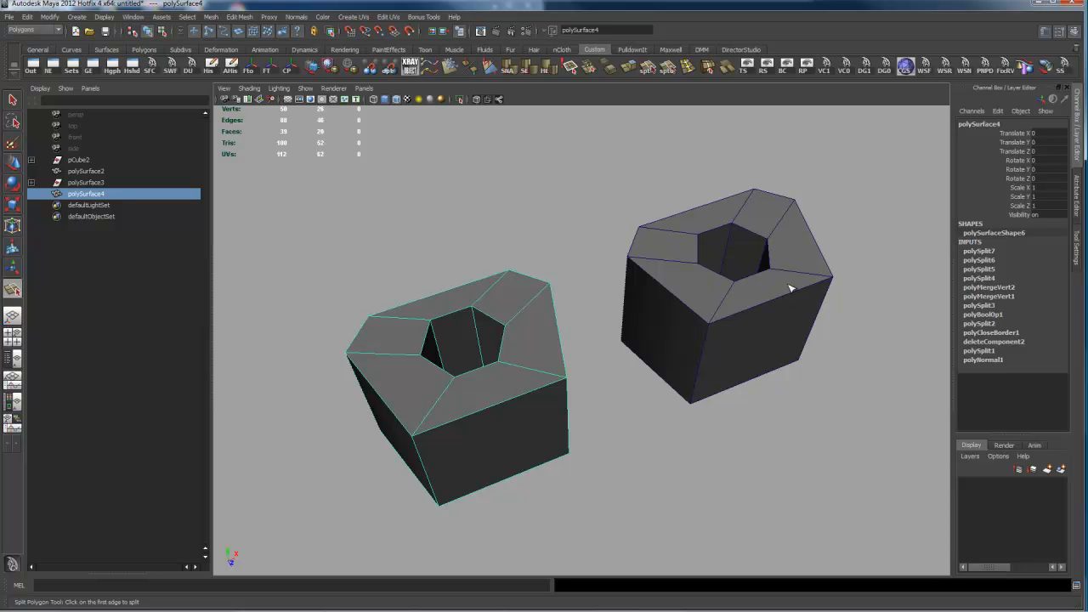
pyautogui.keyDown('alt'); pyautogui.moveTo(696, 416); pyautogui.dragTo(741, 391); pyautogui.keyUp('alt')
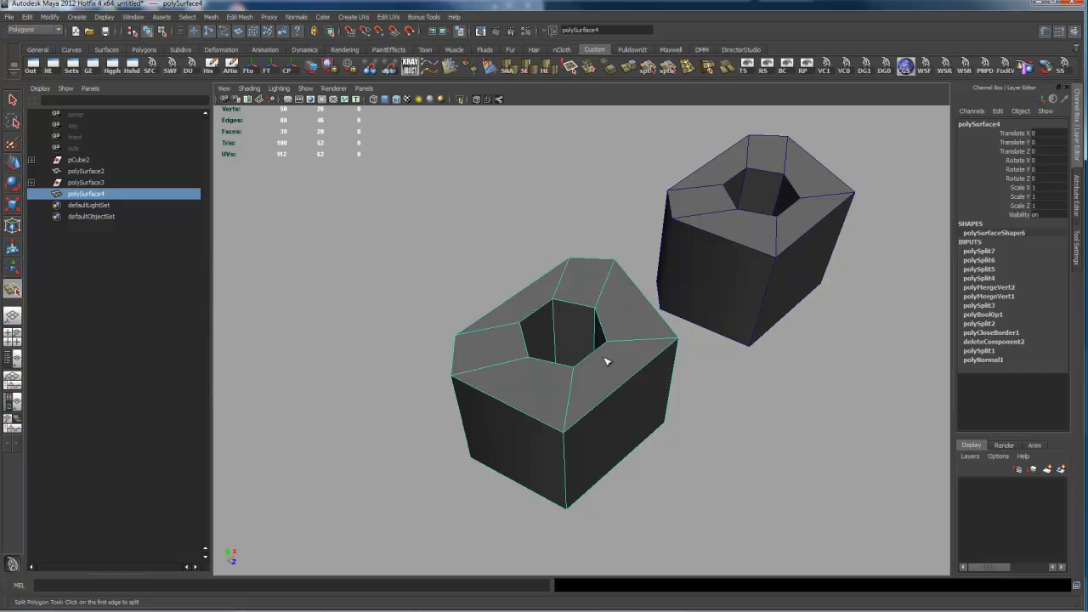
pyautogui.keyDown('alt'); pyautogui.moveTo(786, 375); pyautogui.dragTo(721, 360); pyautogui.keyUp('alt')
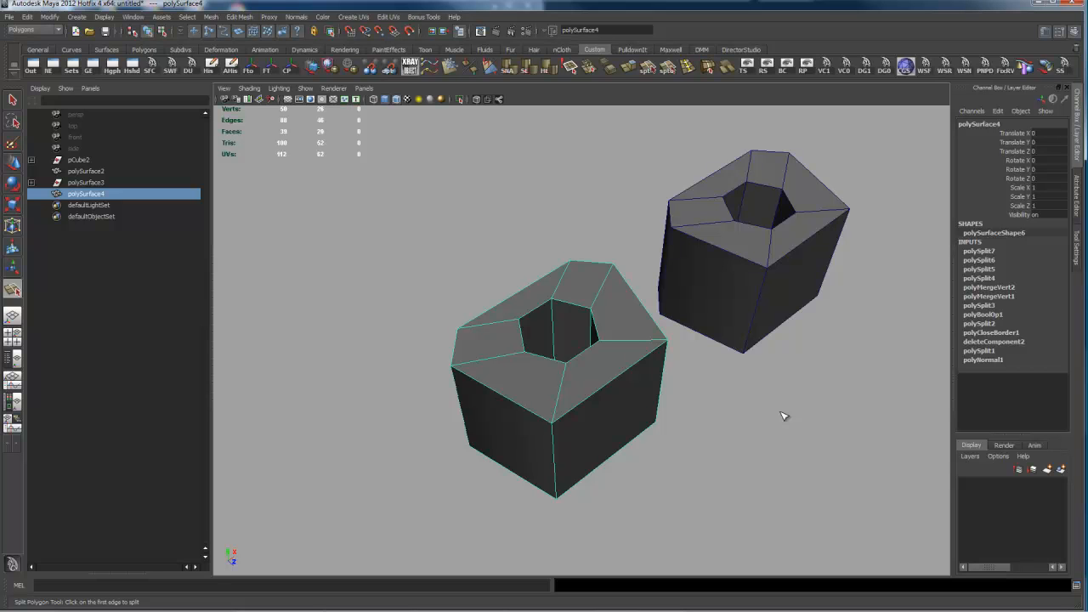
pyautogui.keyDown('alt'); pyautogui.moveTo(838, 374); pyautogui.dragTo(768, 379); pyautogui.keyUp('alt')
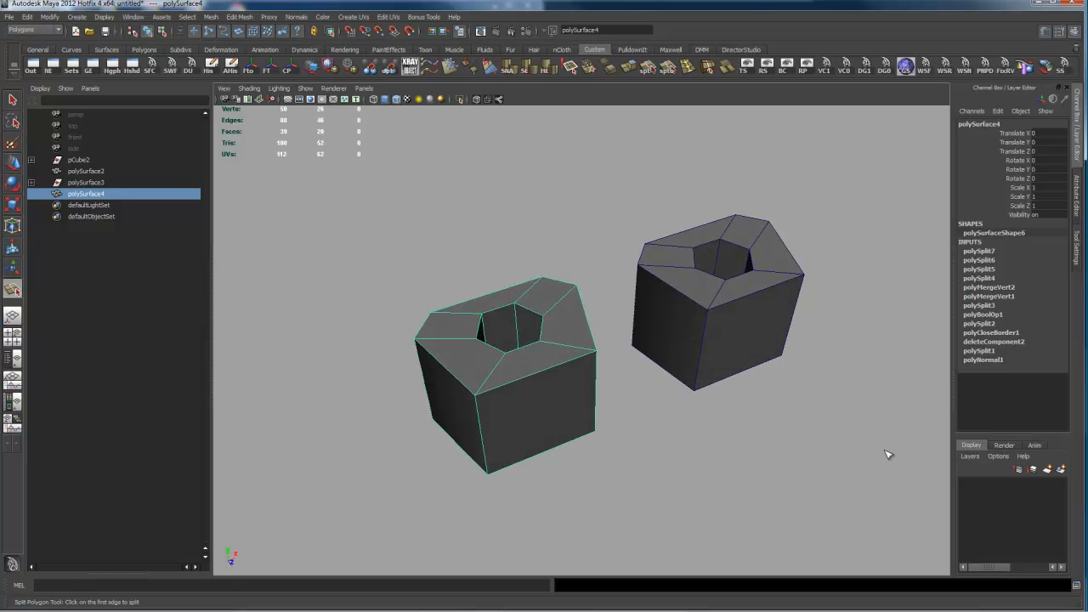